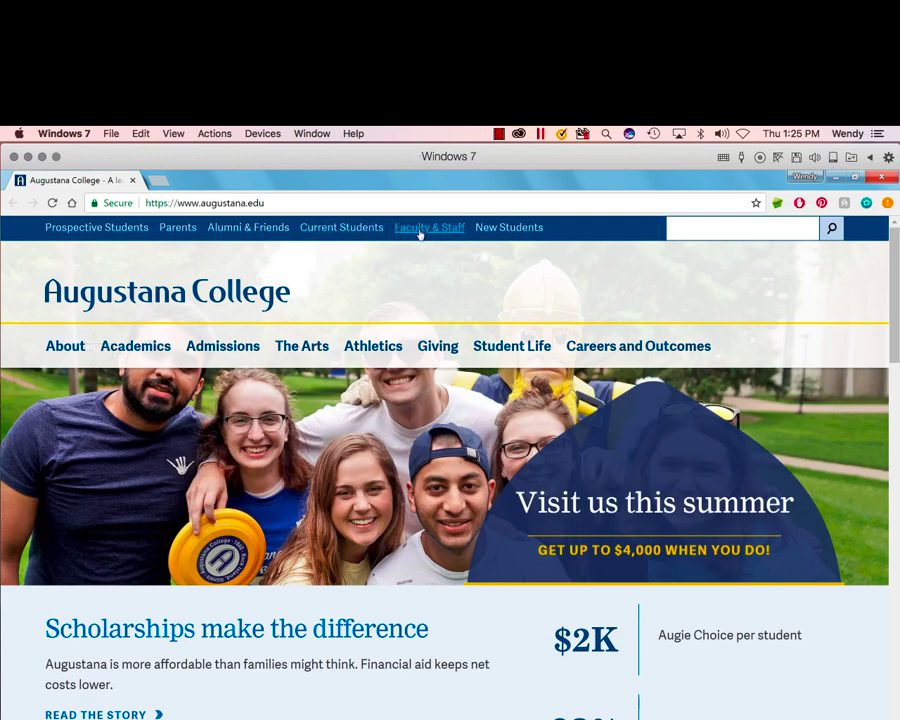
Step: Go from the Augustana Current Students page's Quick links to the college Email sign-in
{"action": "left_click", "coordinate": [362, 229]}
{"action": "scroll", "coordinate": [301, 321], "scroll_direction": "down", "scroll_amount": 4}
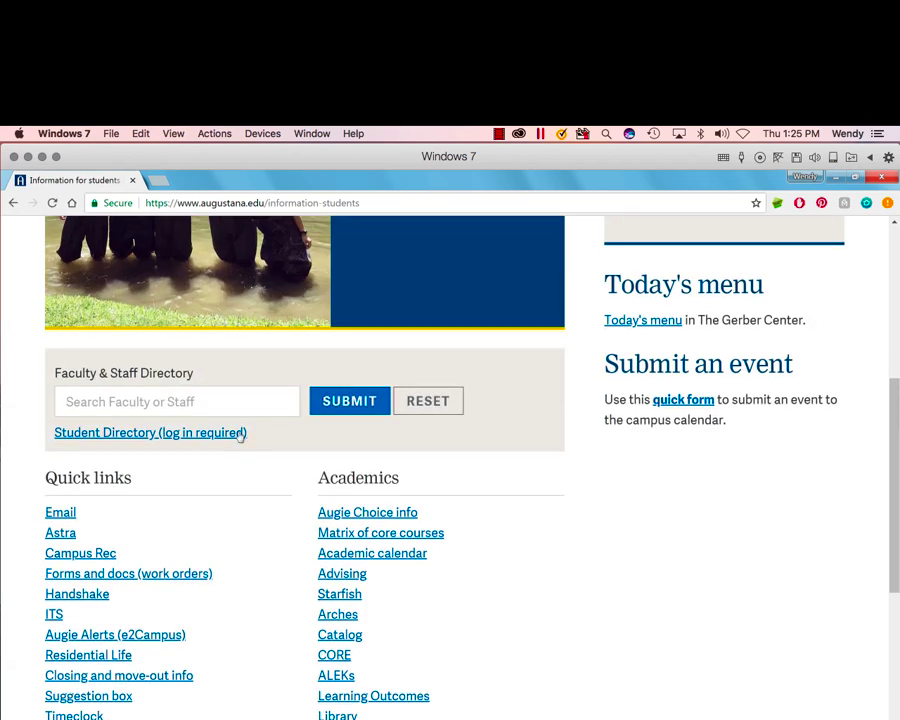
{"action": "left_click", "coordinate": [66, 518]}
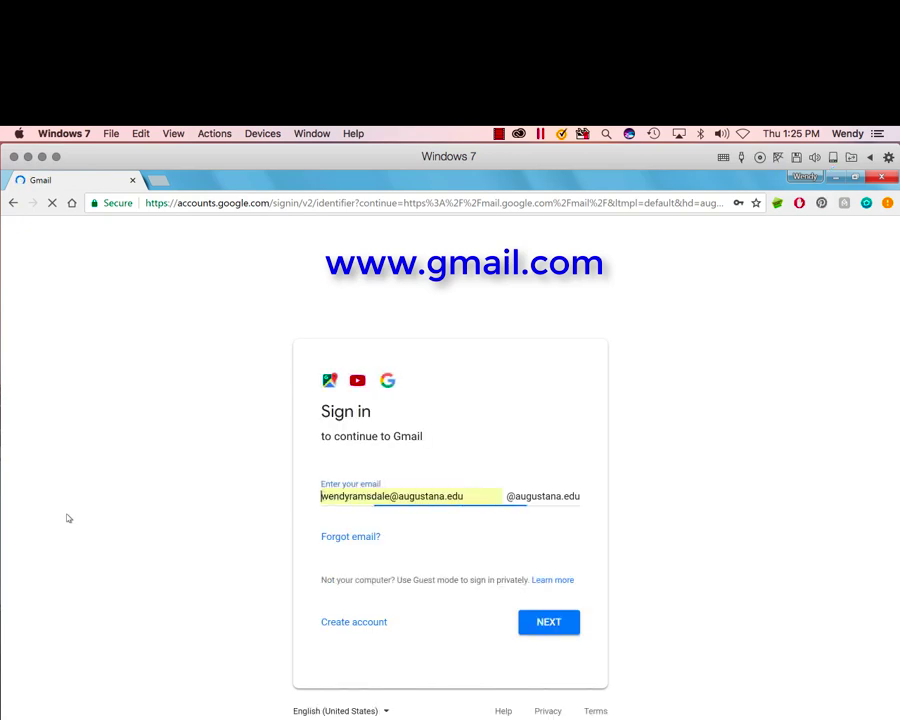
Step: Replace the pre-filled address with the training account name, enter its password, and sign in
{"action": "left_click", "coordinate": [373, 496]}
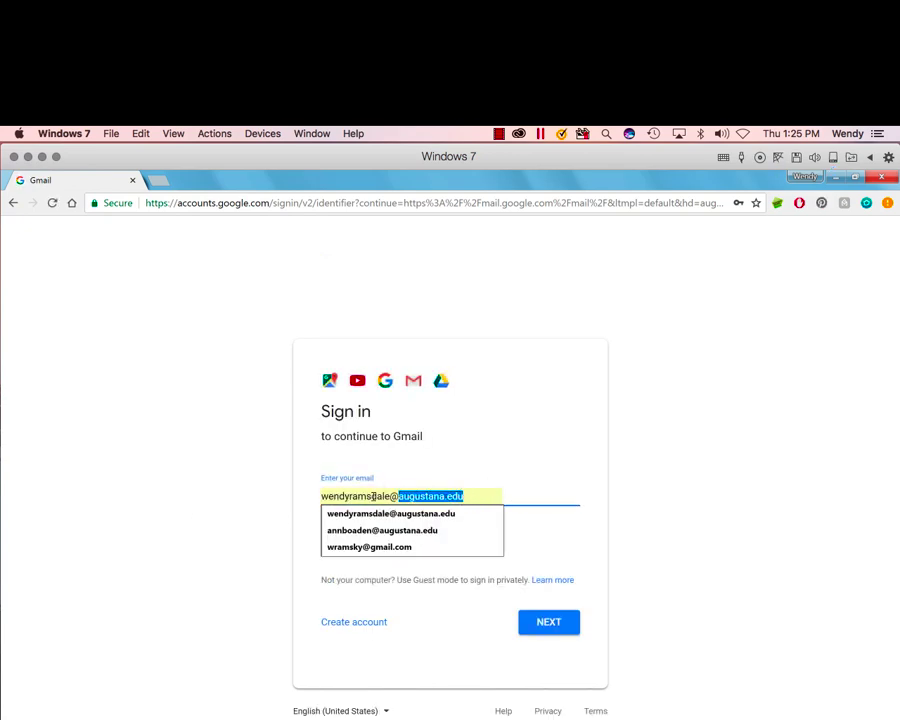
{"action": "left_click_drag", "start_coordinate": [373, 496], "coordinate": [271, 502]}
{"action": "key", "text": "BackSpace"}
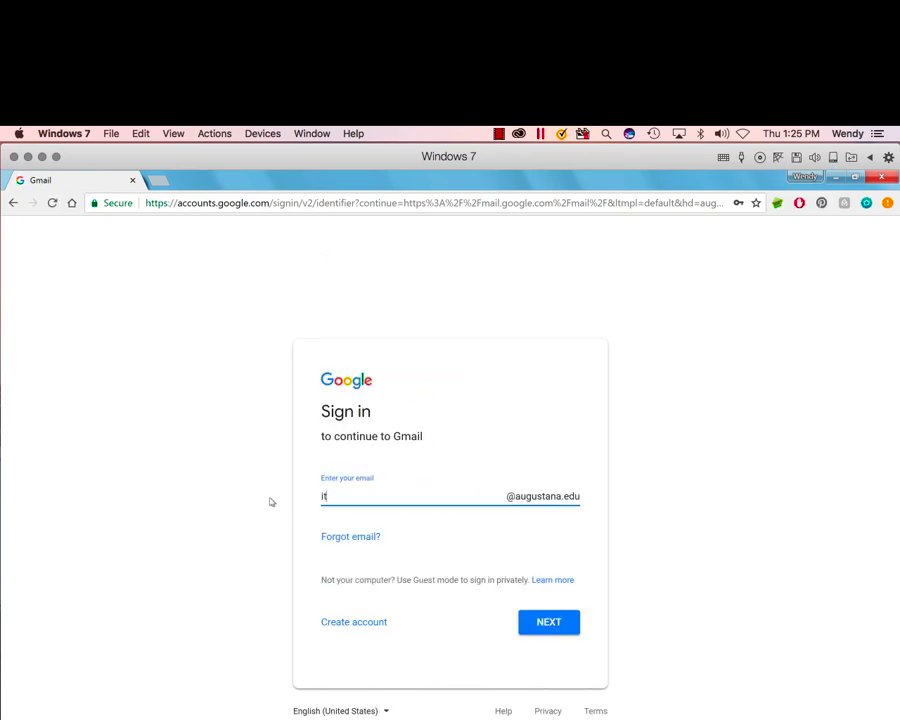
{"action": "left_click", "coordinate": [558, 626]}
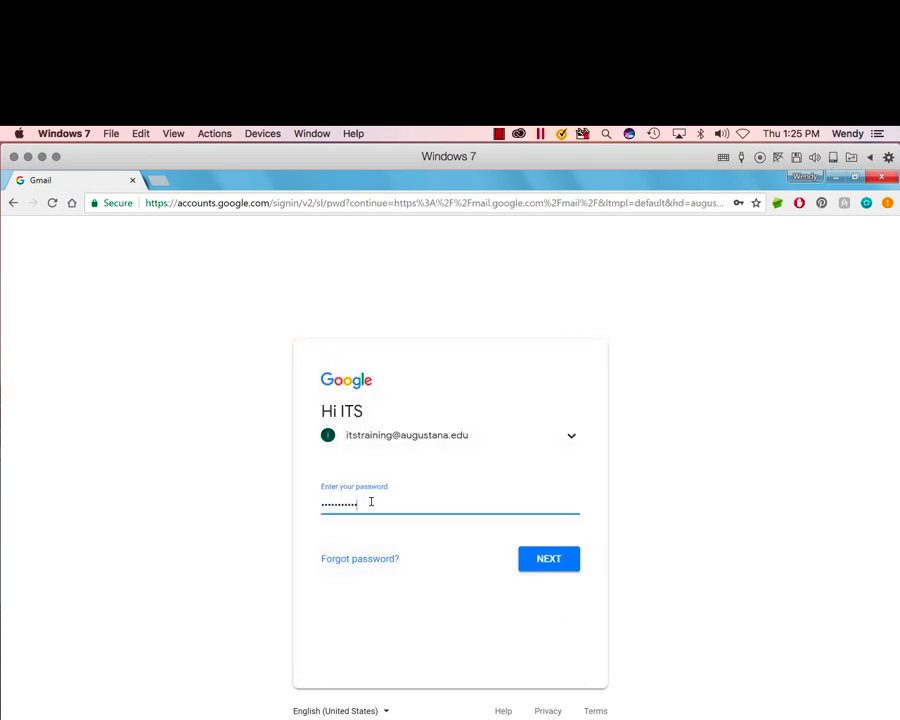
{"action": "left_click_drag", "start_coordinate": [394, 502], "coordinate": [310, 508]}
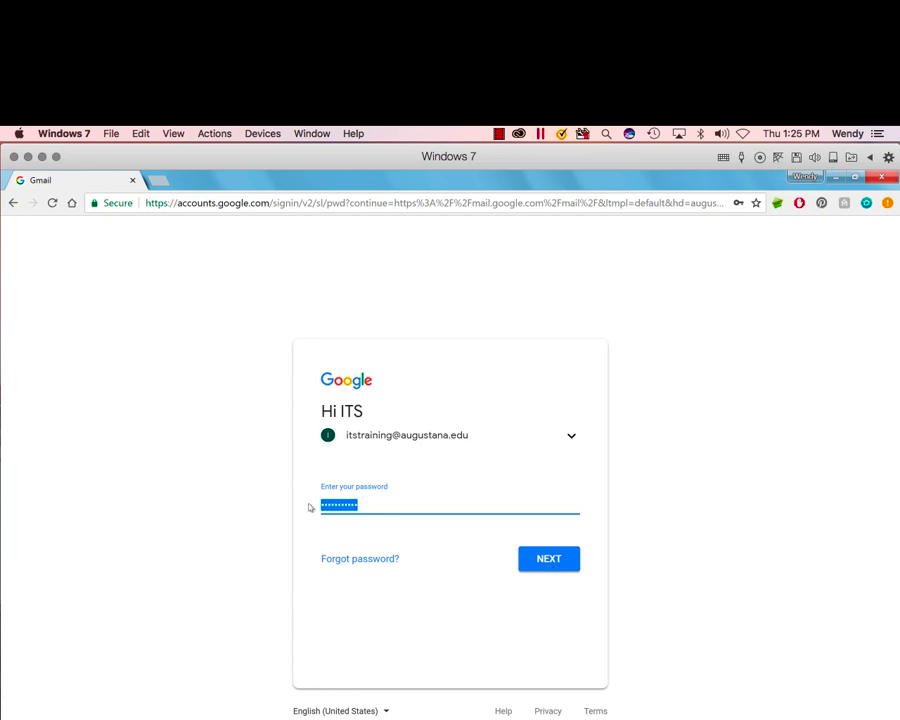
{"action": "type", "text": "*******"}
{"action": "left_click", "coordinate": [555, 558]}
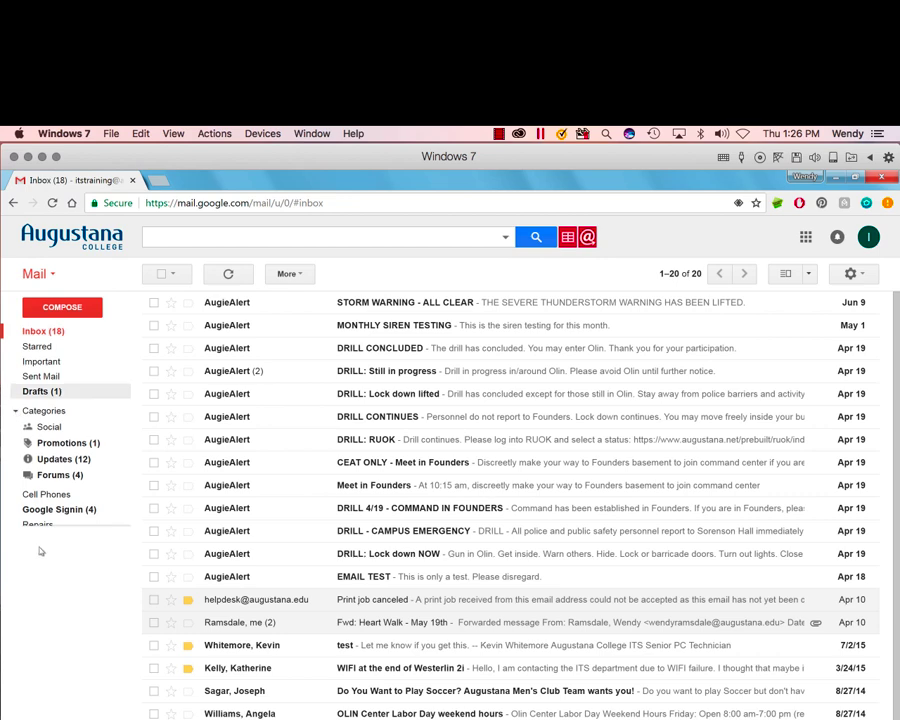
Step: Expand the full label list and open the STORM WARNING - ALL CLEAR email
{"action": "mouse_move", "coordinate": [36, 548]}
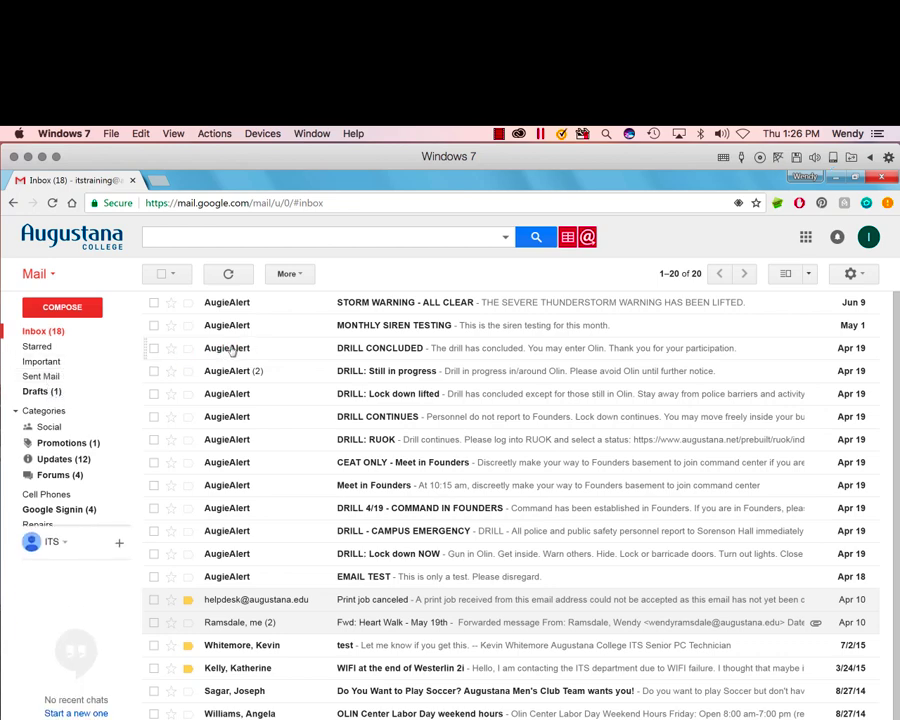
{"action": "mouse_move", "coordinate": [237, 351]}
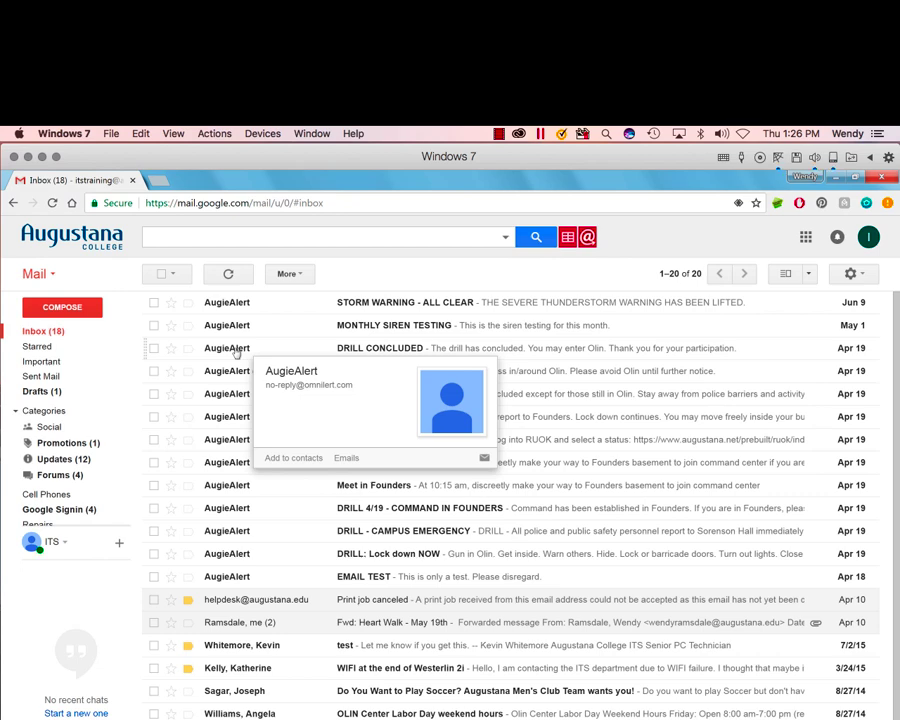
{"action": "mouse_move", "coordinate": [62, 371]}
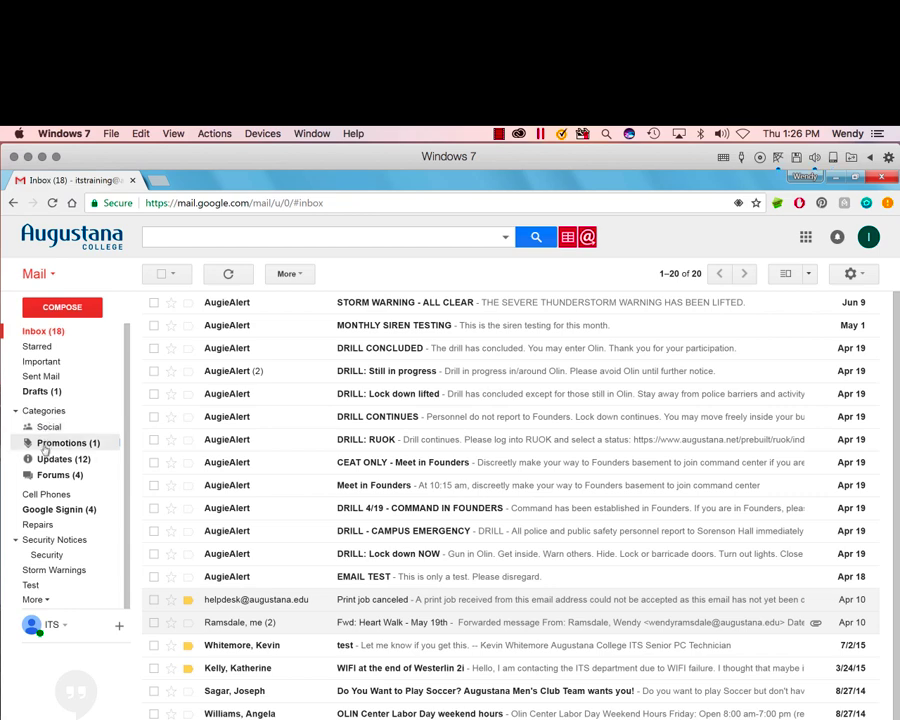
{"action": "left_click", "coordinate": [38, 599]}
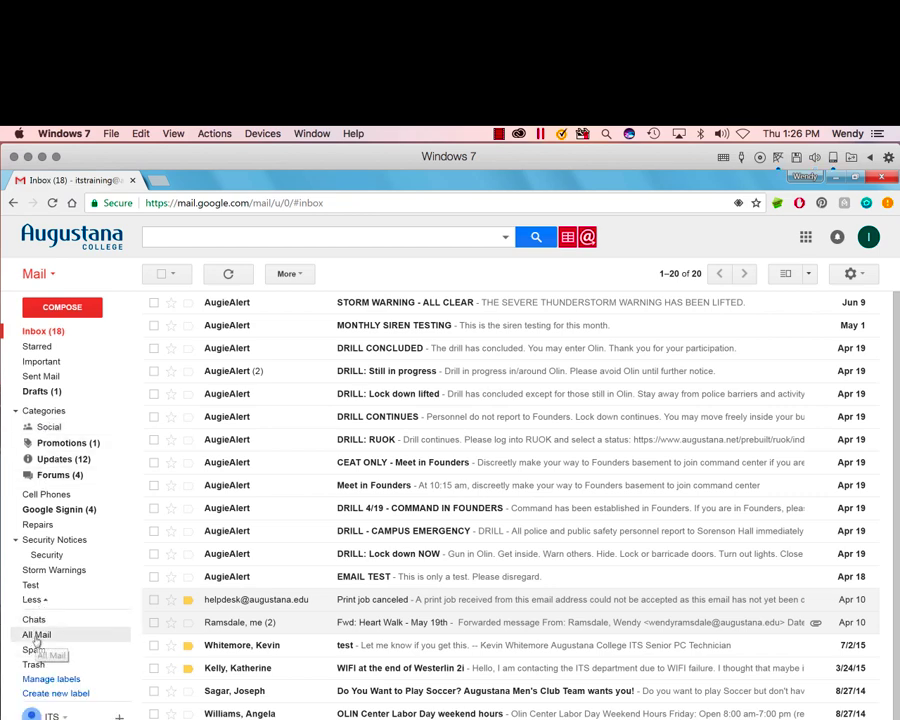
{"action": "left_click", "coordinate": [229, 304]}
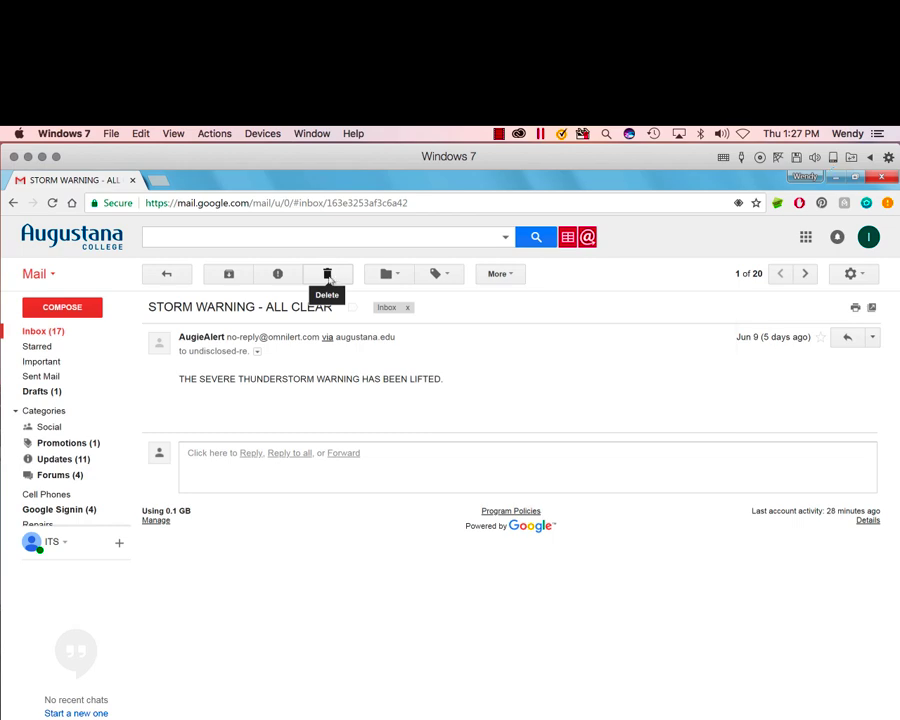
Step: Apply the Cell Phones, Google Signin and Repairs labels to the storm-warning email
{"action": "left_click", "coordinate": [400, 277]}
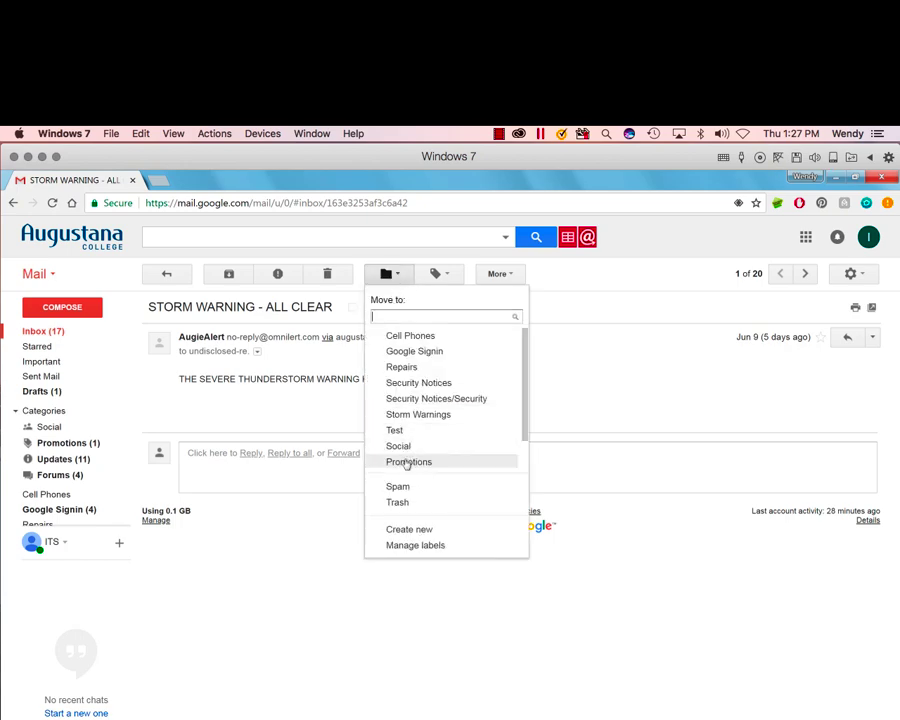
{"action": "left_click", "coordinate": [451, 276]}
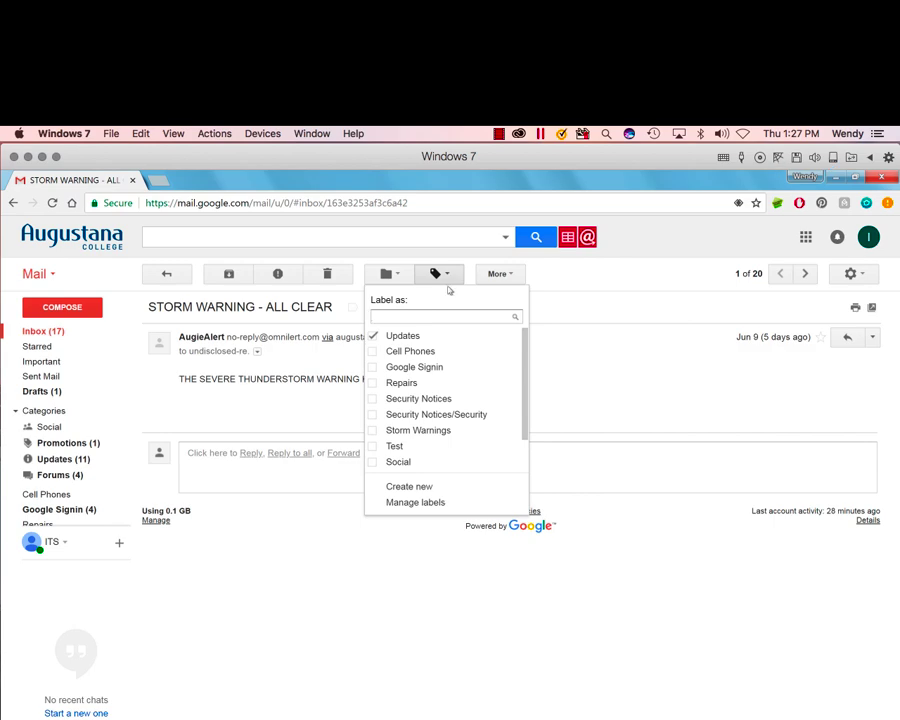
{"action": "left_click", "coordinate": [373, 353]}
{"action": "left_click", "coordinate": [373, 366]}
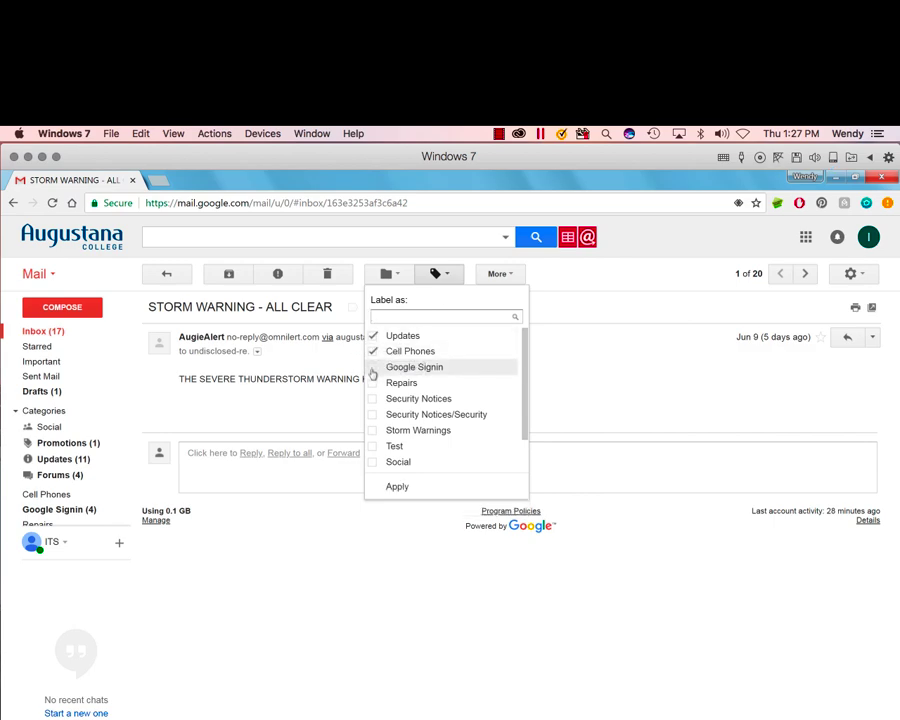
{"action": "left_click", "coordinate": [375, 383]}
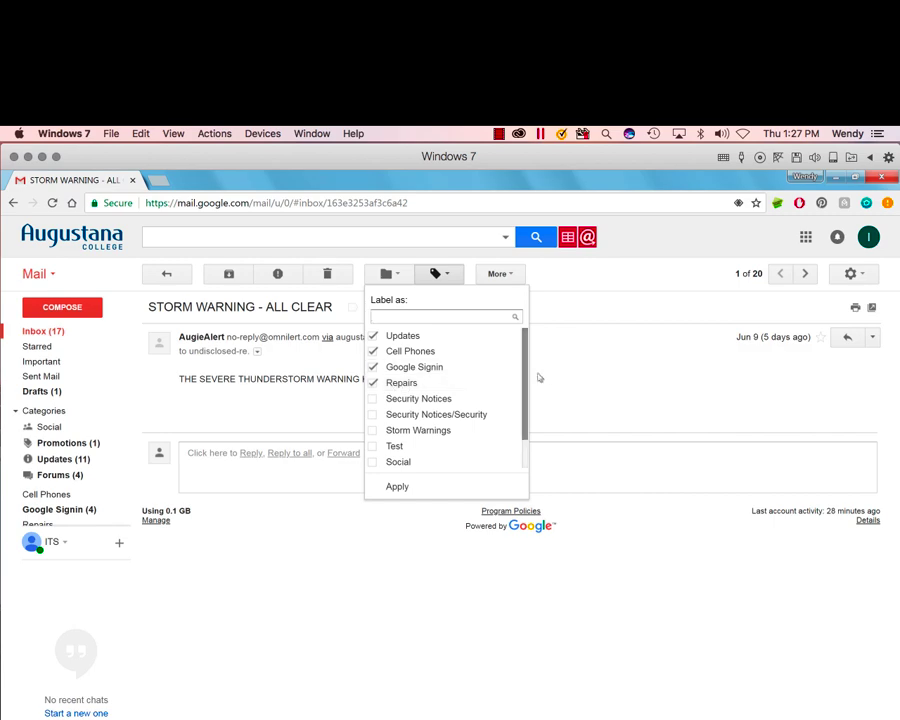
{"action": "left_click", "coordinate": [397, 487]}
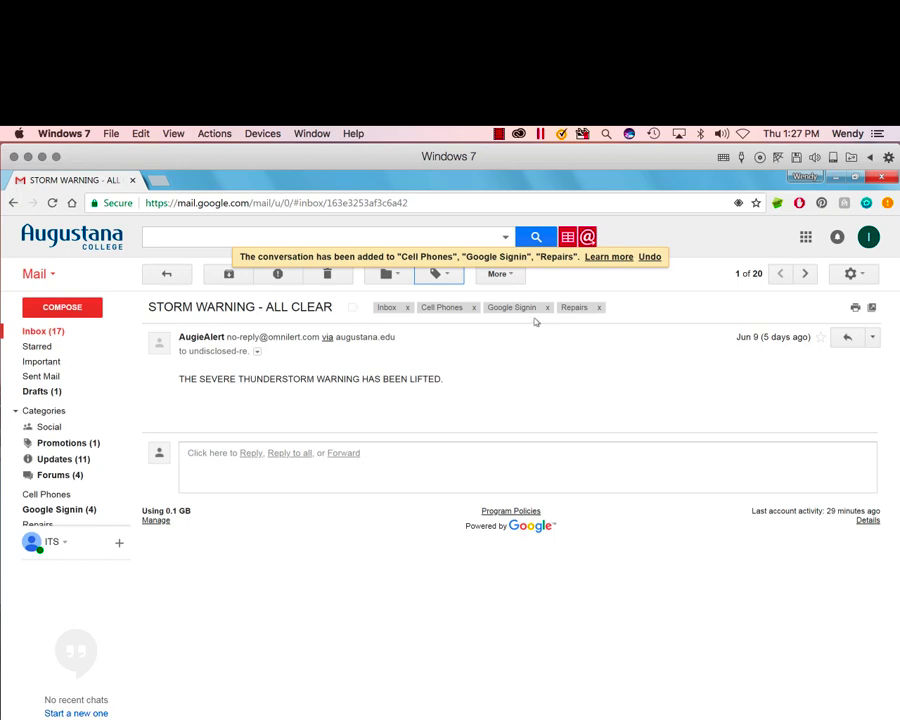
{"action": "mouse_move", "coordinate": [18, 344]}
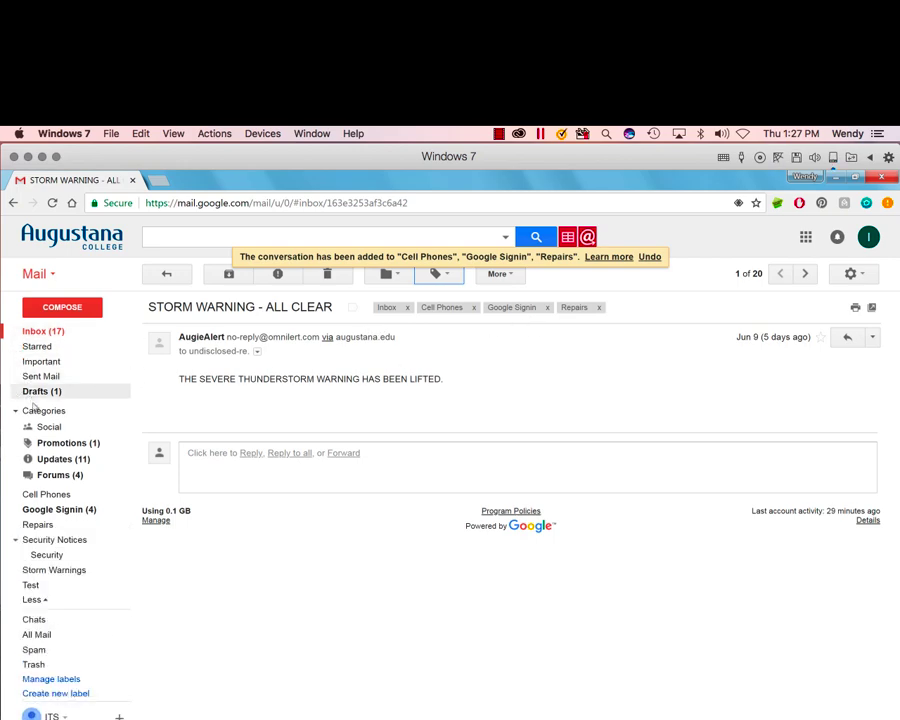
Step: Check the Google Signin label, then remove all three labels from the storm email and return to Inbox
{"action": "left_click", "coordinate": [52, 512]}
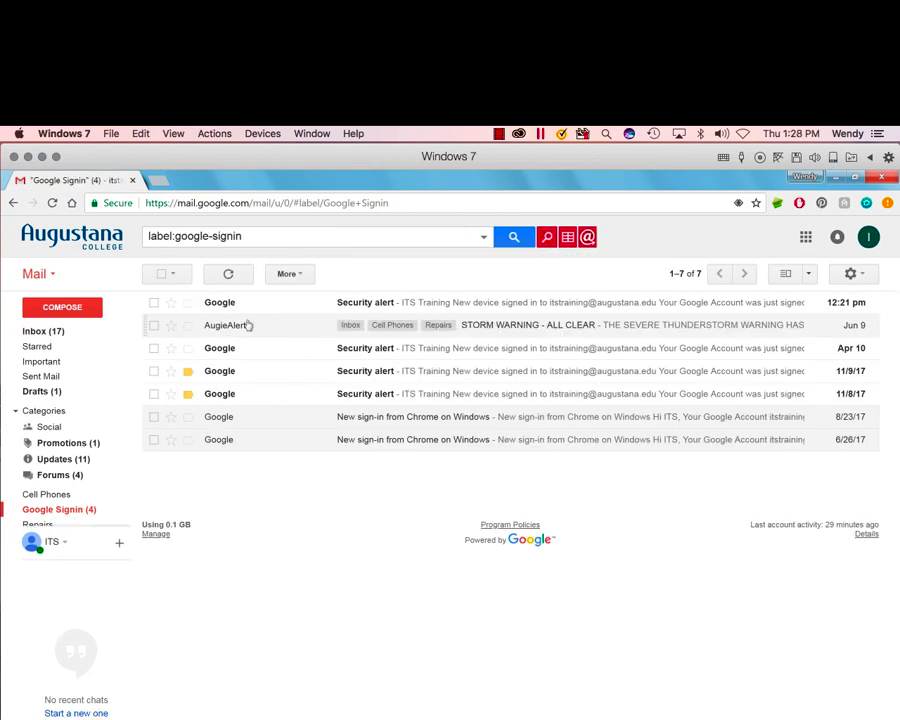
{"action": "left_click", "coordinate": [42, 331]}
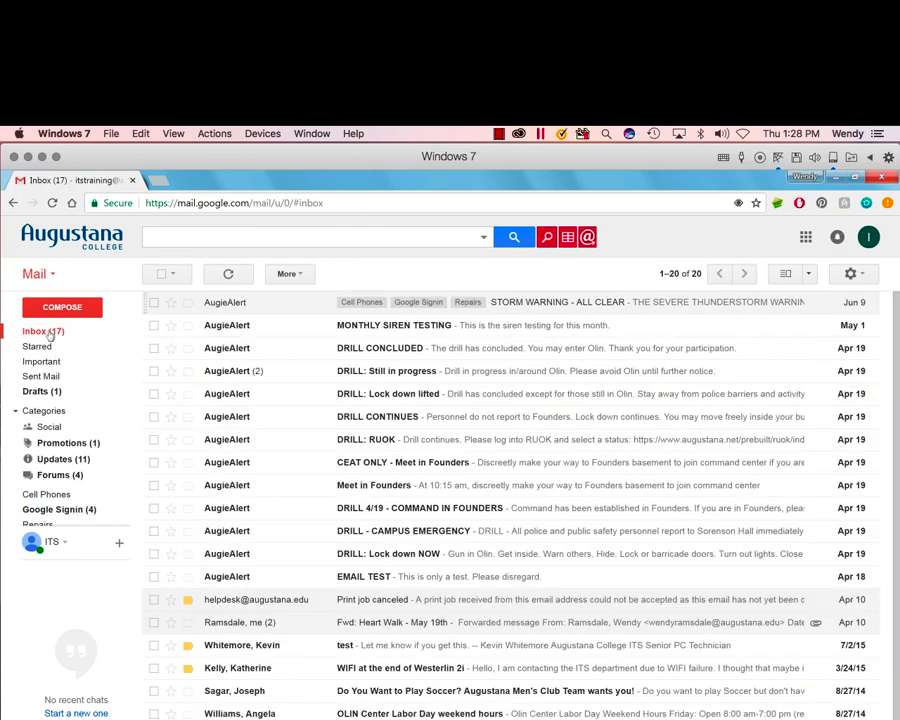
{"action": "left_click", "coordinate": [347, 312]}
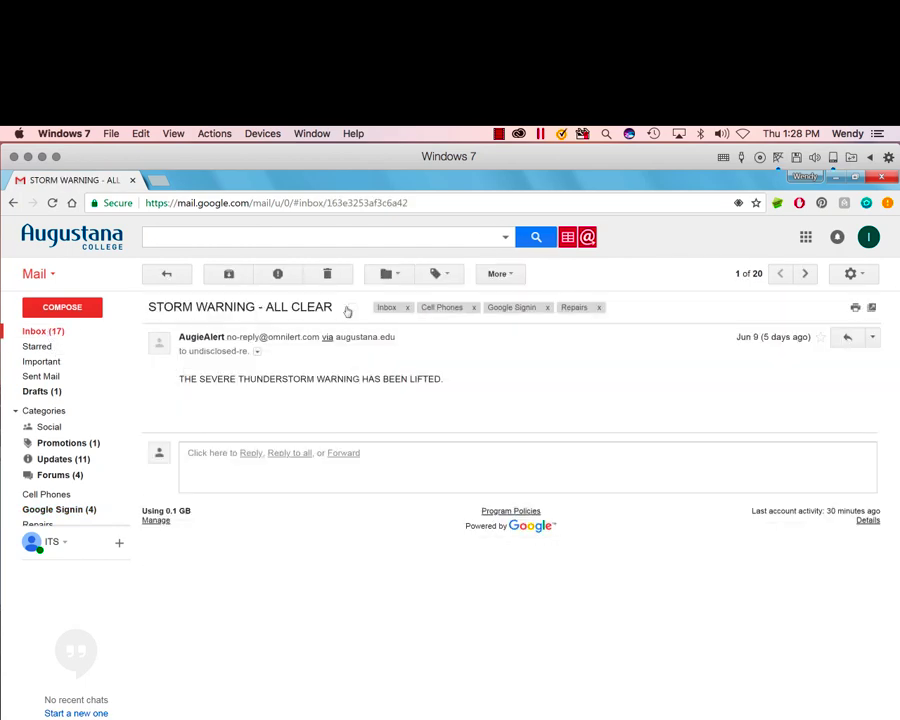
{"action": "left_click", "coordinate": [474, 309]}
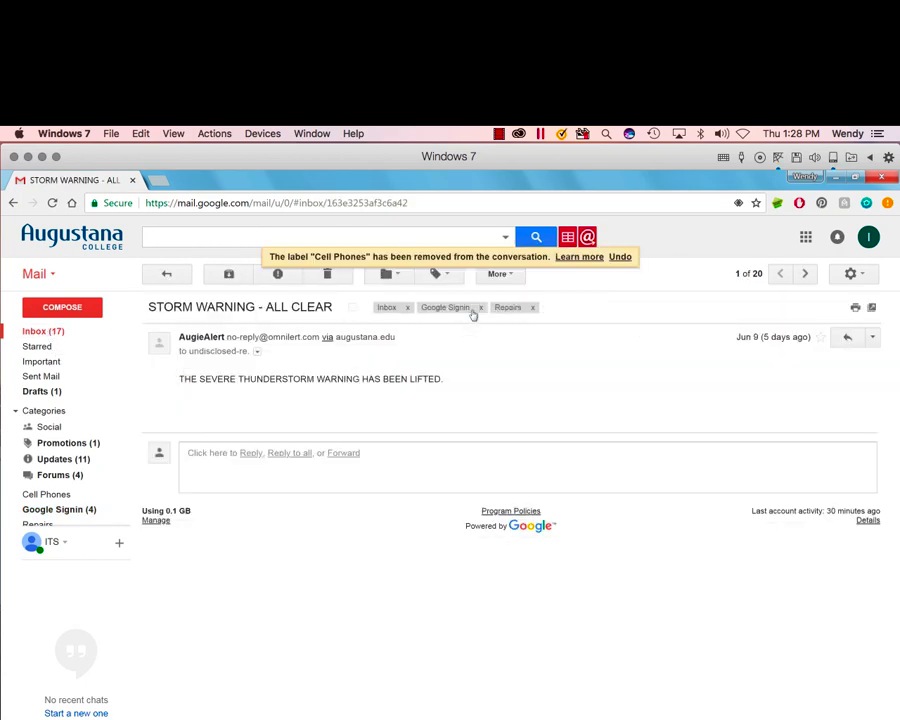
{"action": "left_click", "coordinate": [479, 307]}
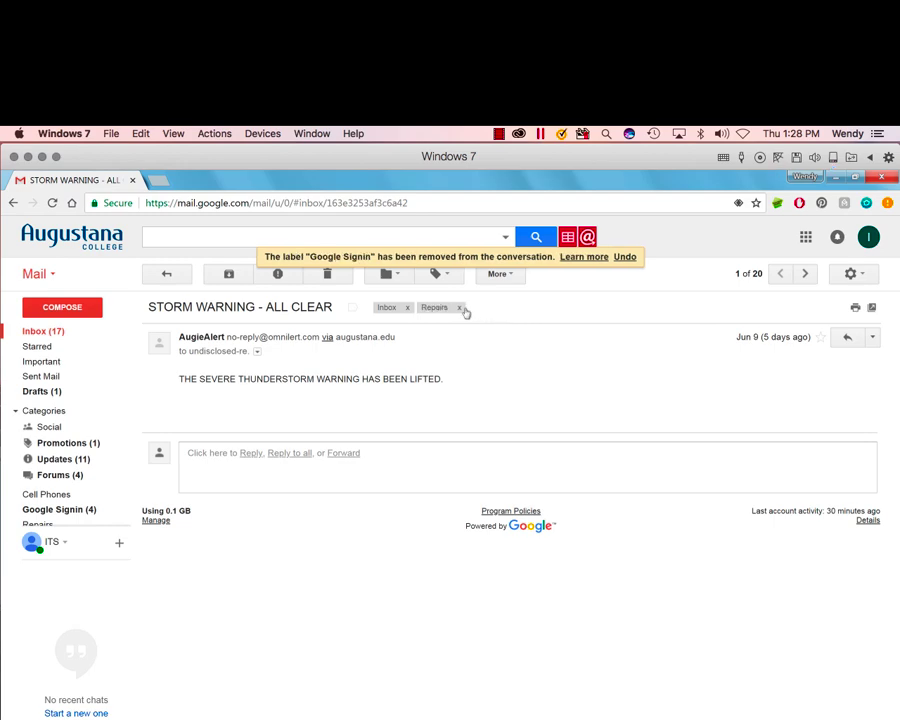
{"action": "left_click", "coordinate": [459, 307]}
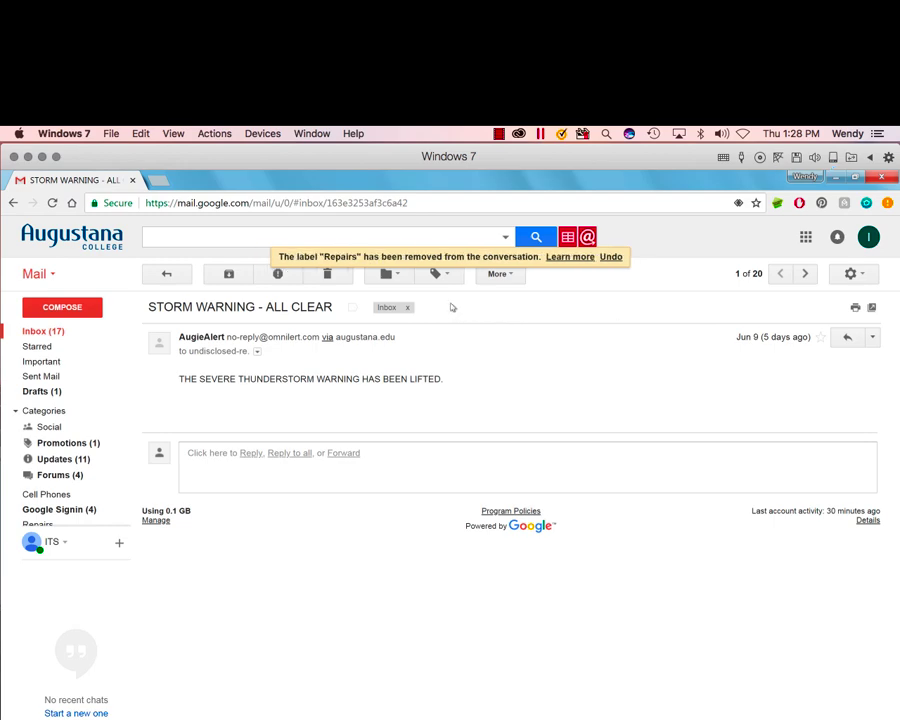
{"action": "left_click", "coordinate": [54, 336]}
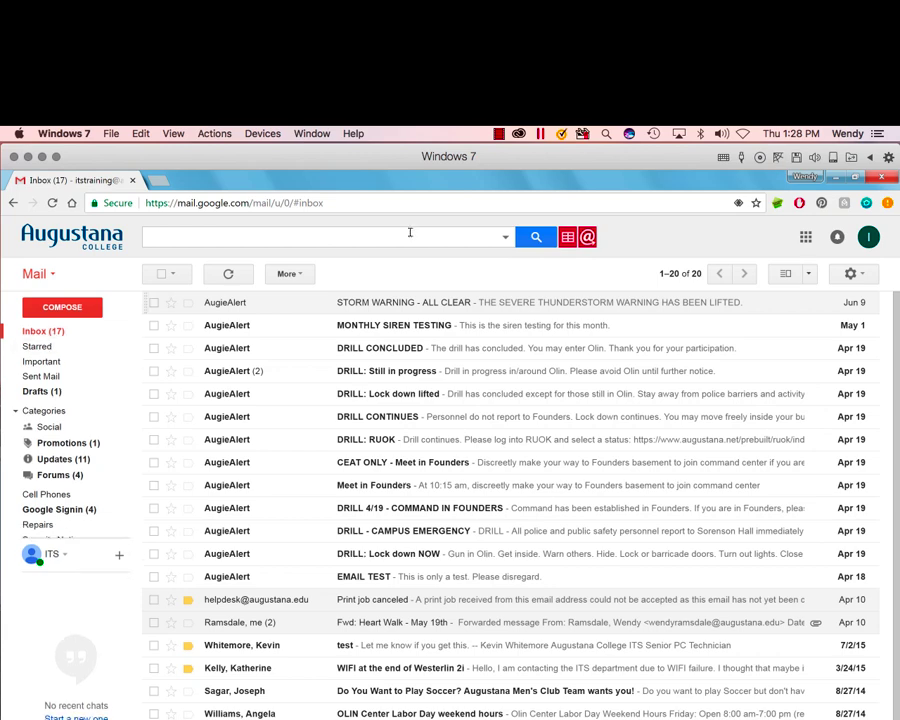
Step: Set the inbox type to Unread first in Settings and save the change
{"action": "left_click", "coordinate": [866, 276]}
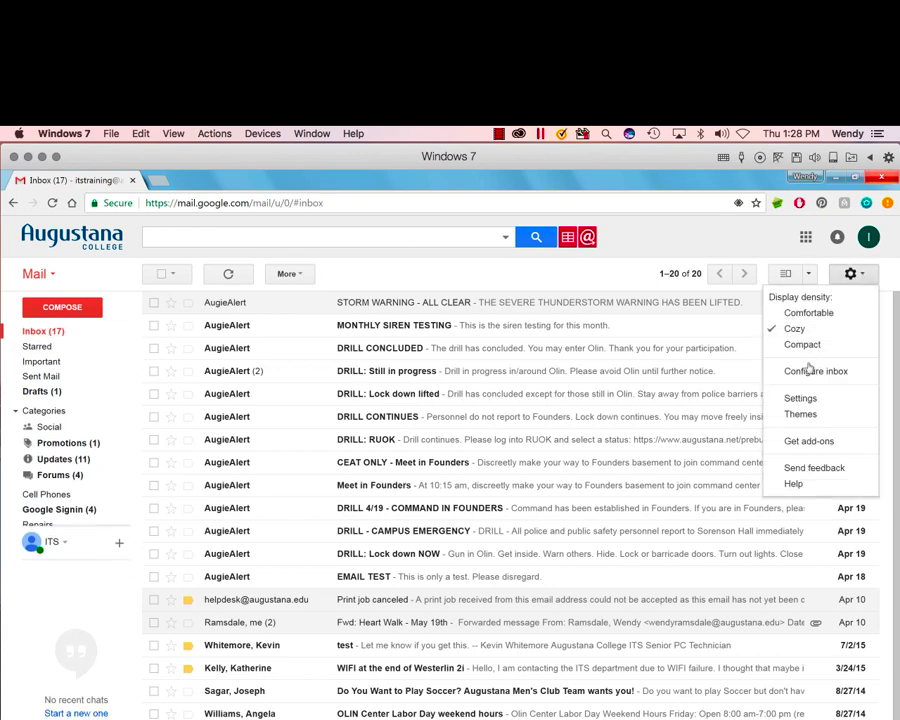
{"action": "left_click", "coordinate": [800, 398]}
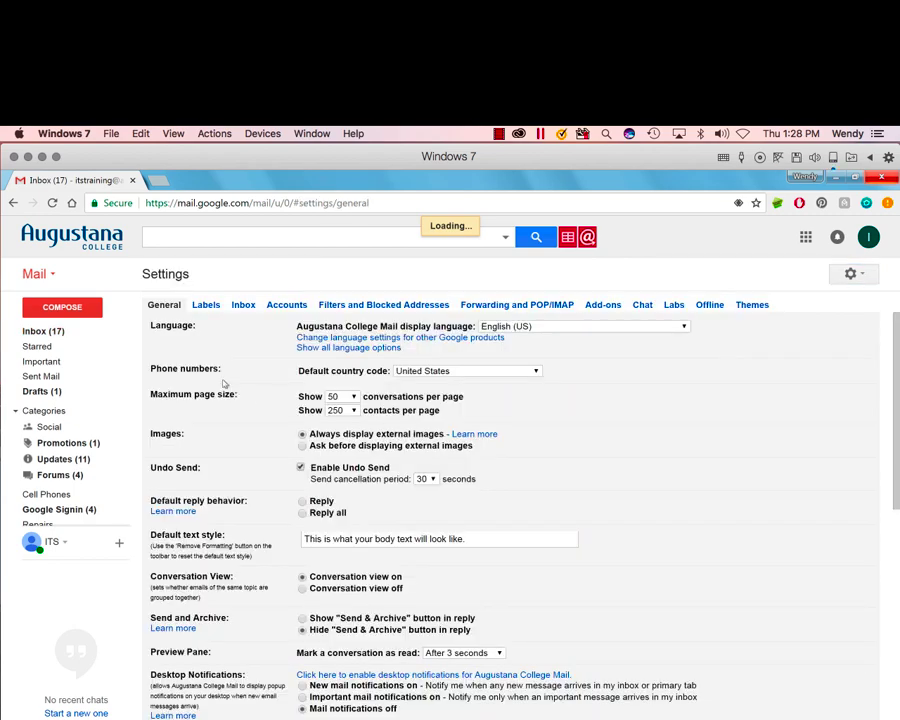
{"action": "left_click", "coordinate": [206, 306]}
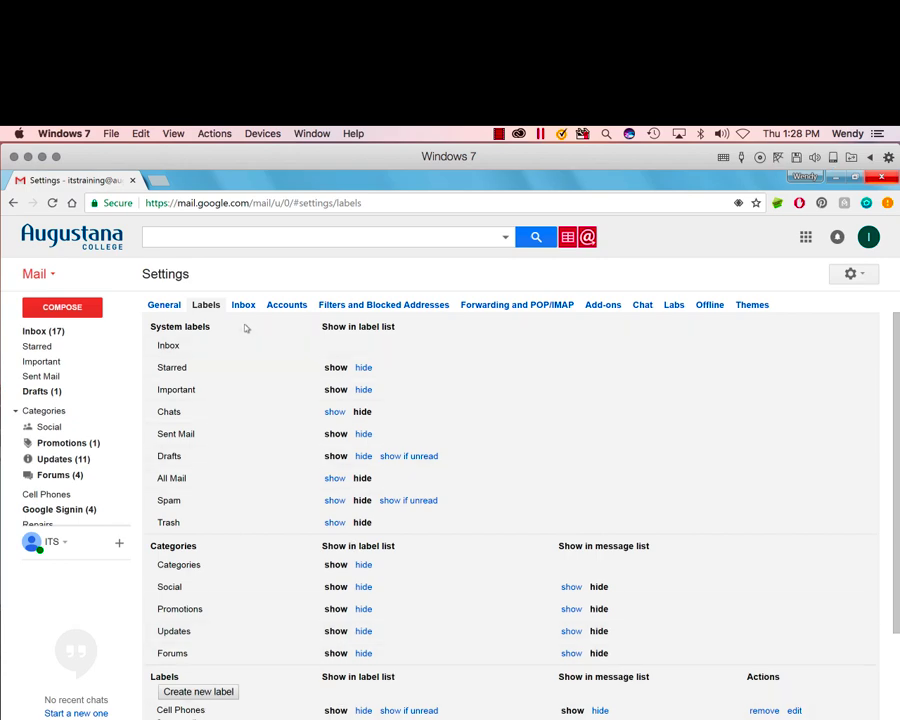
{"action": "mouse_move", "coordinate": [76, 566]}
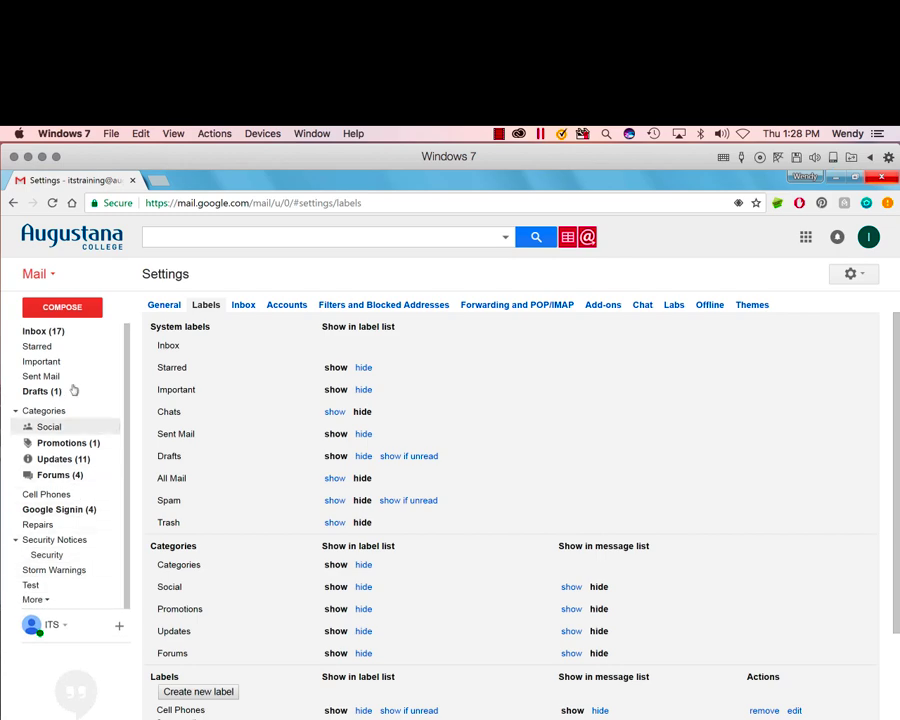
{"action": "left_click", "coordinate": [242, 306]}
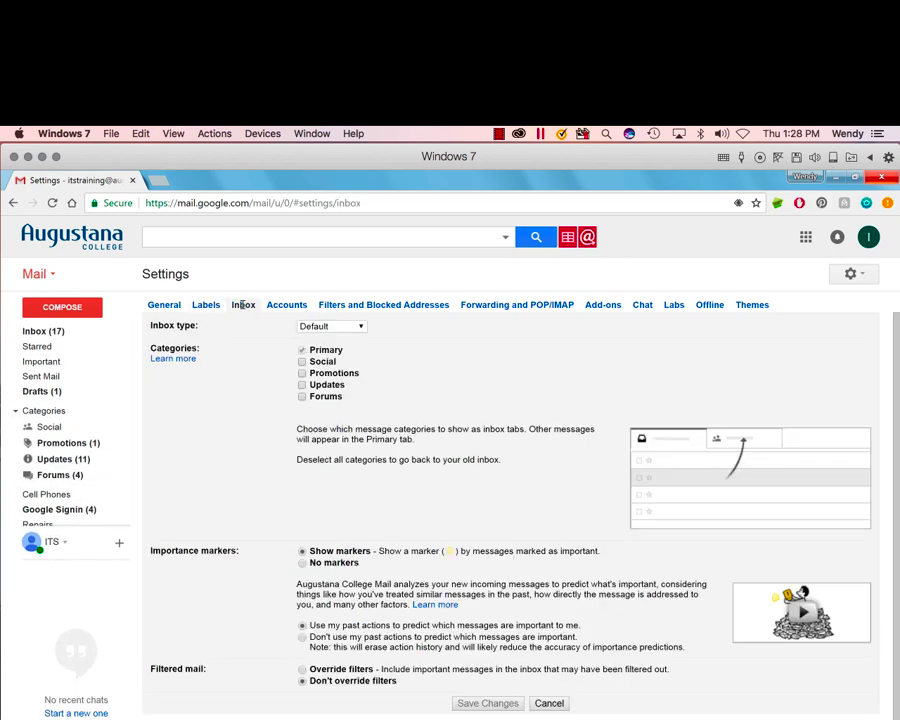
{"action": "left_click", "coordinate": [355, 327]}
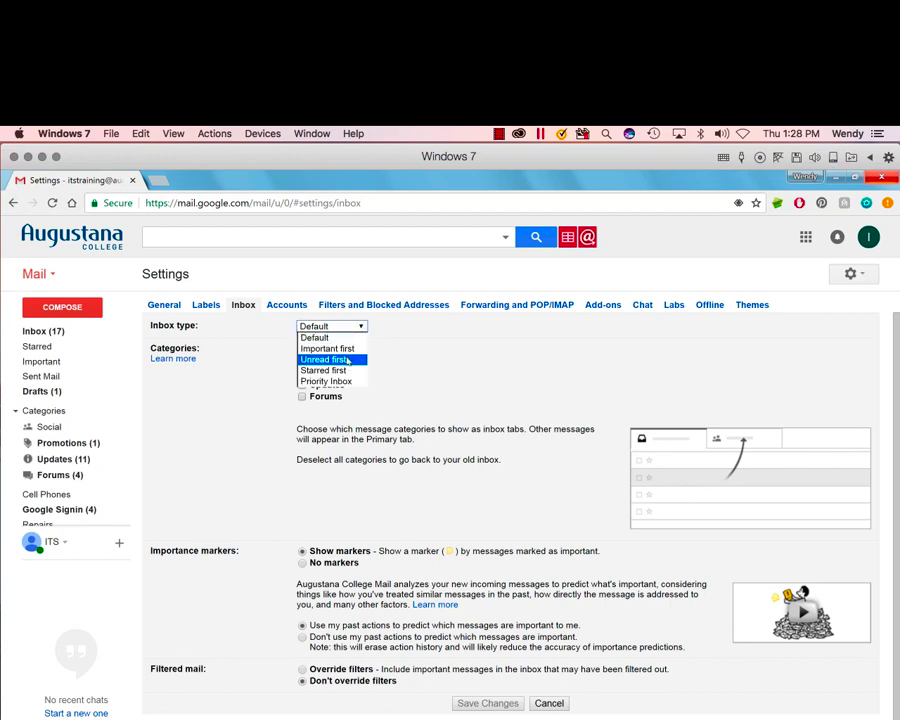
{"action": "left_click", "coordinate": [346, 360]}
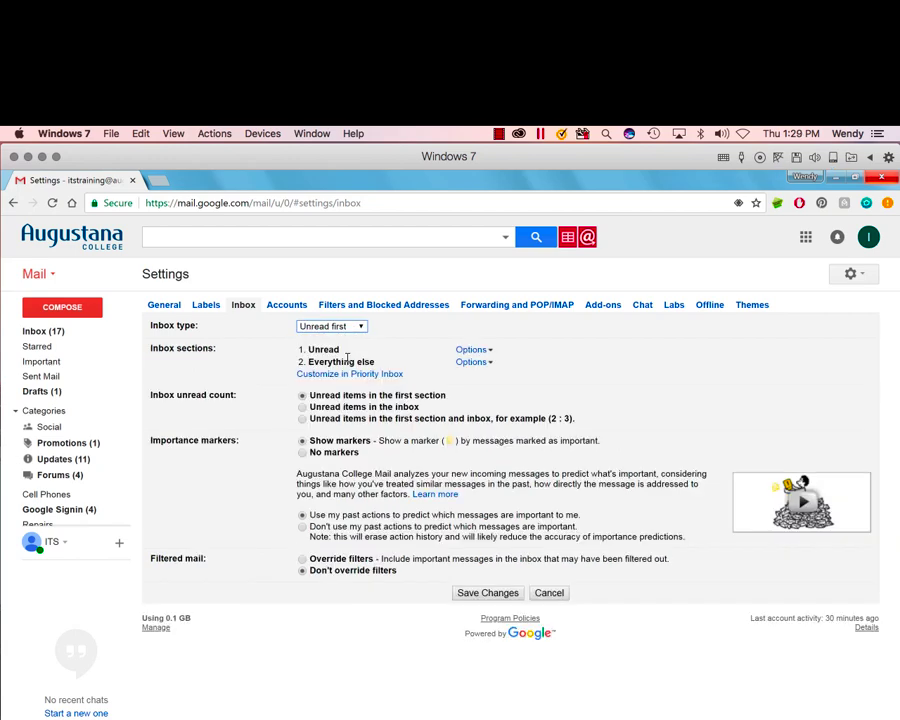
{"action": "left_click", "coordinate": [487, 593]}
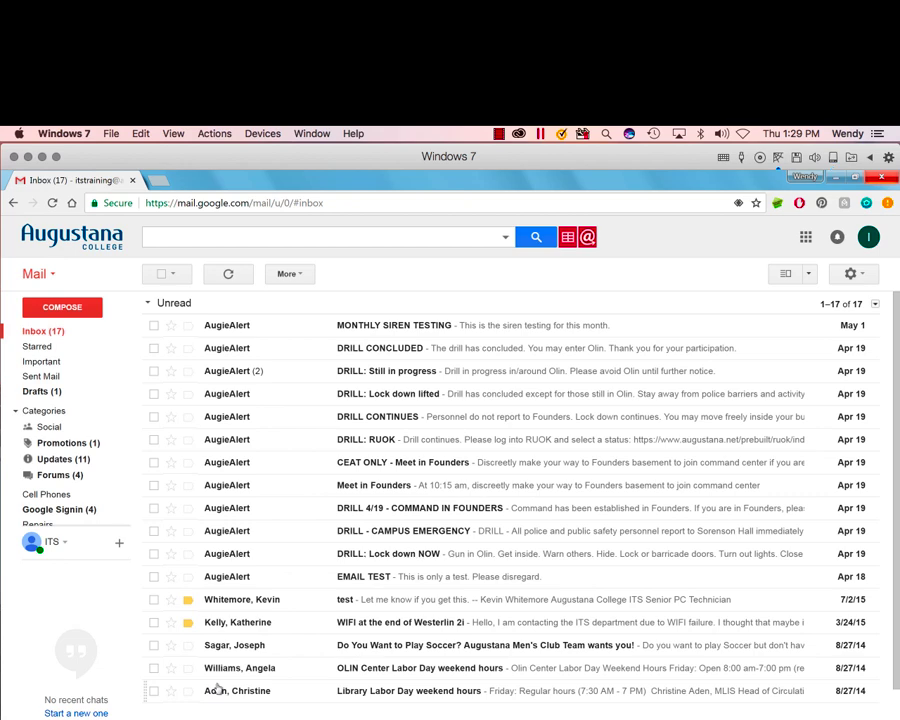
{"action": "scroll", "coordinate": [220, 660], "scroll_direction": "down", "scroll_amount": 3}
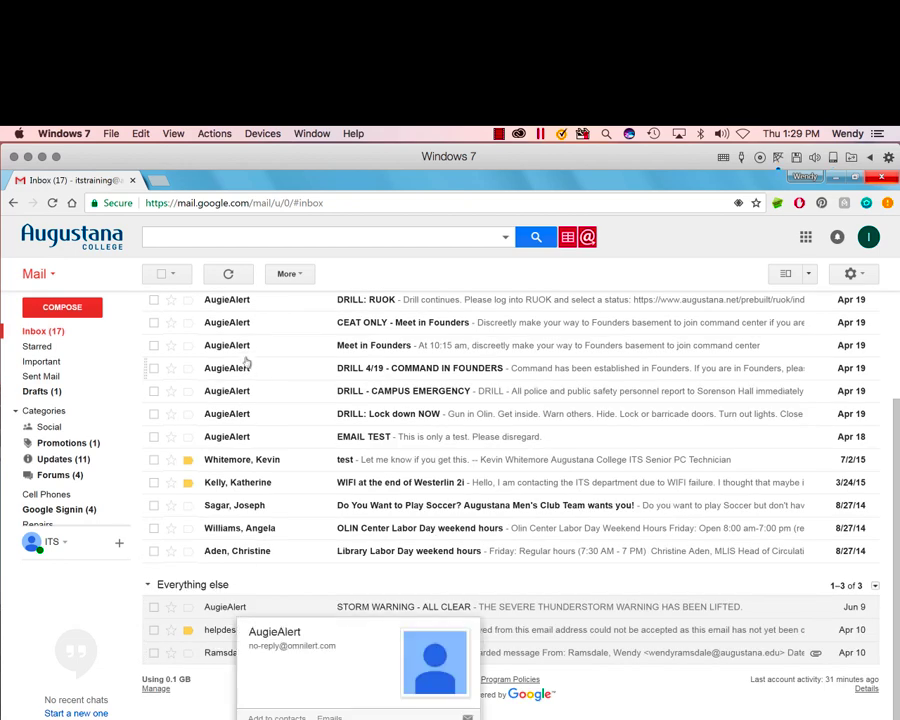
Step: Look at the Filters and Blocked Addresses settings, then open the DRILL CONCLUDED alert from the inbox
{"action": "scroll", "coordinate": [243, 443], "scroll_direction": "up", "scroll_amount": 3}
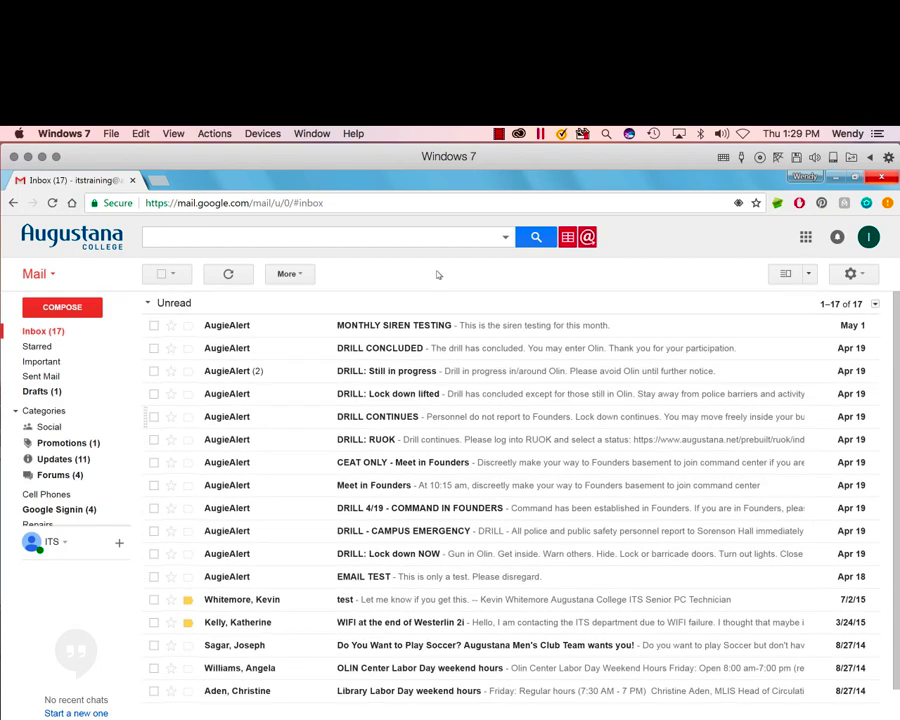
{"action": "left_click", "coordinate": [859, 279]}
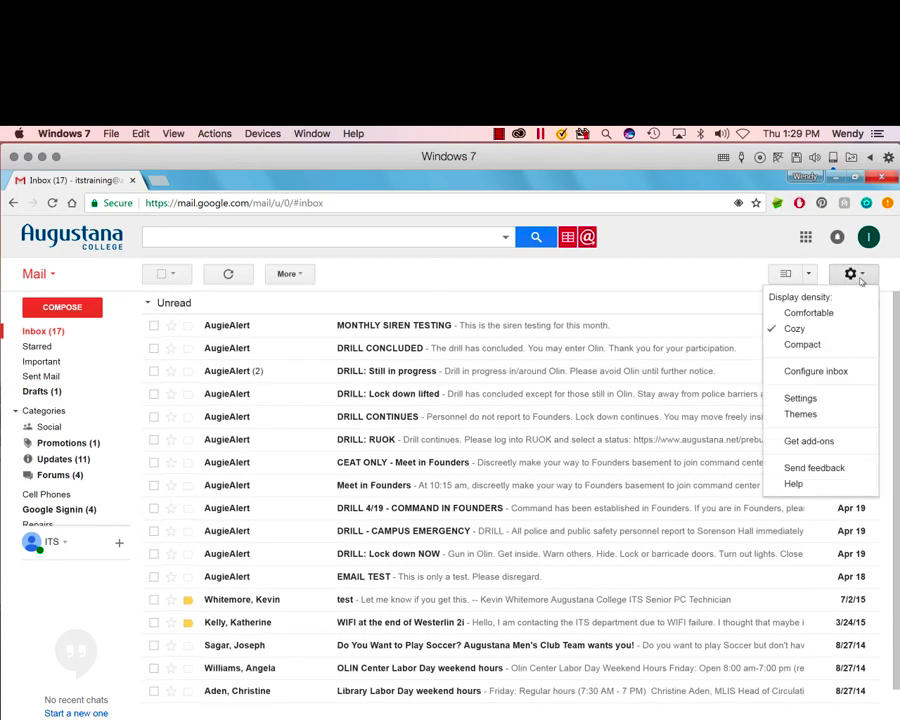
{"action": "left_click", "coordinate": [809, 399]}
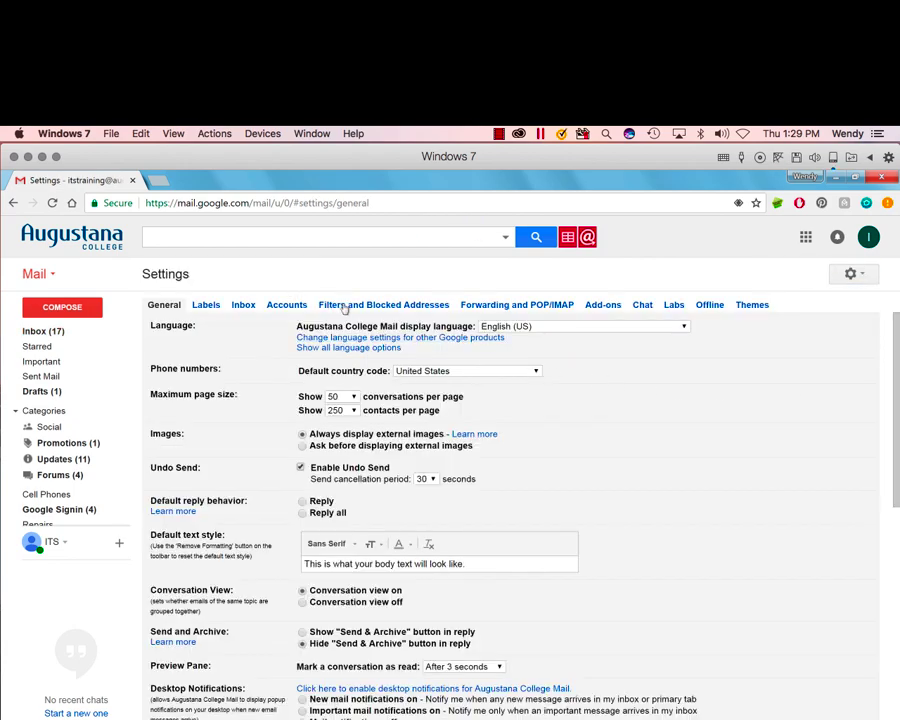
{"action": "left_click", "coordinate": [345, 305]}
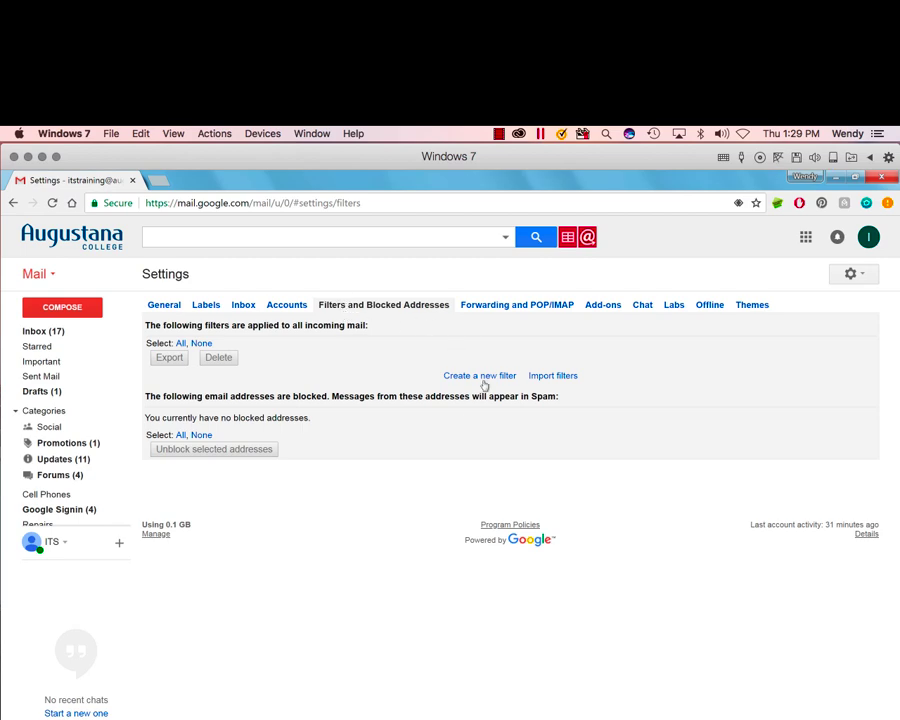
{"action": "left_click", "coordinate": [55, 335]}
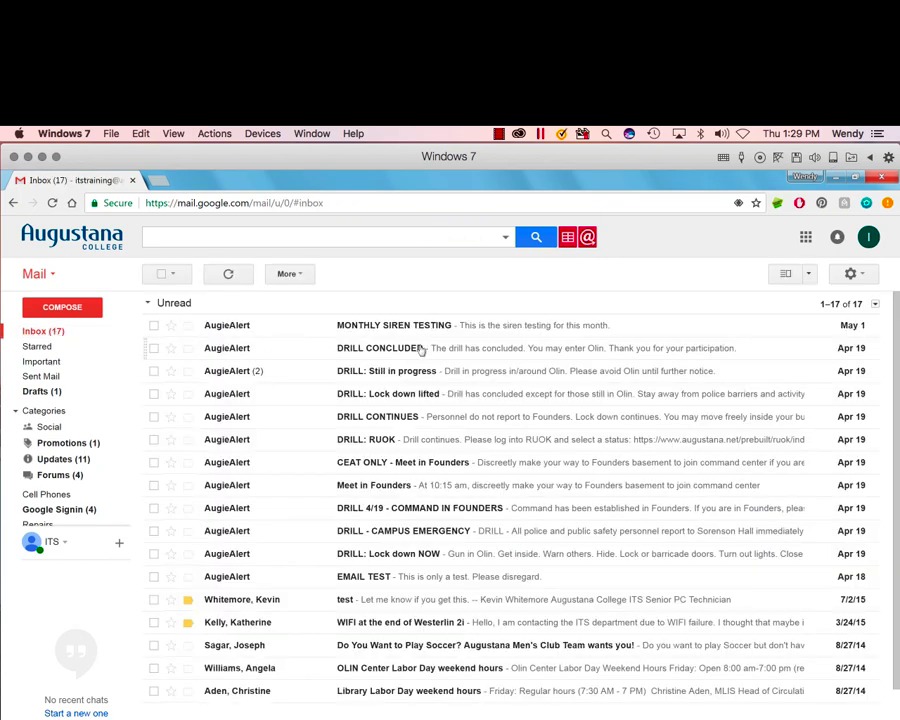
{"action": "left_click", "coordinate": [417, 348]}
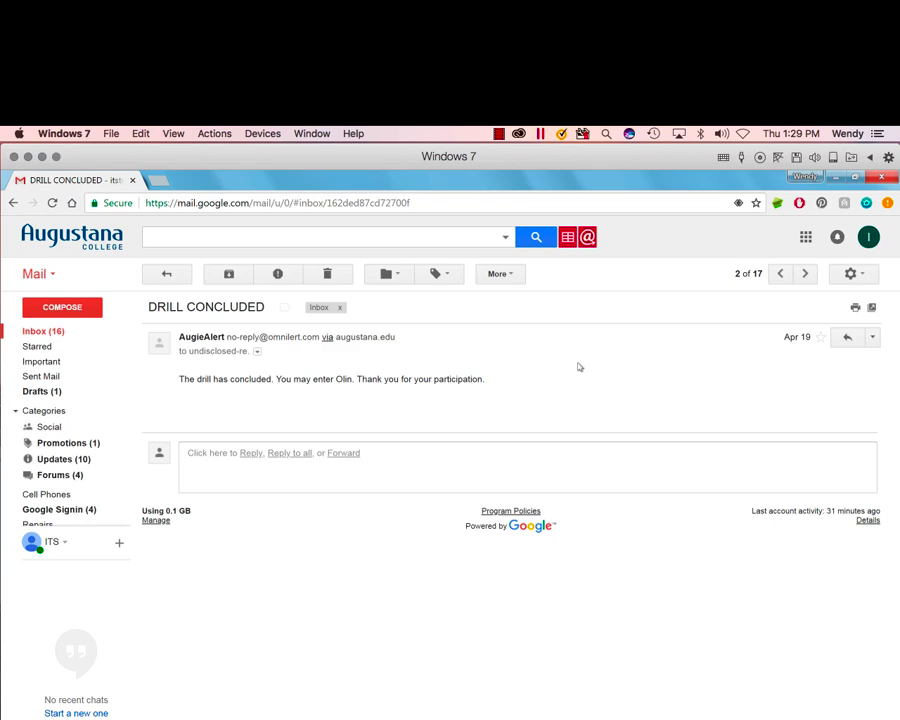
Step: Start a filter for messages like the DRILL CONCLUDED alert from its header menu
{"action": "left_click", "coordinate": [873, 339]}
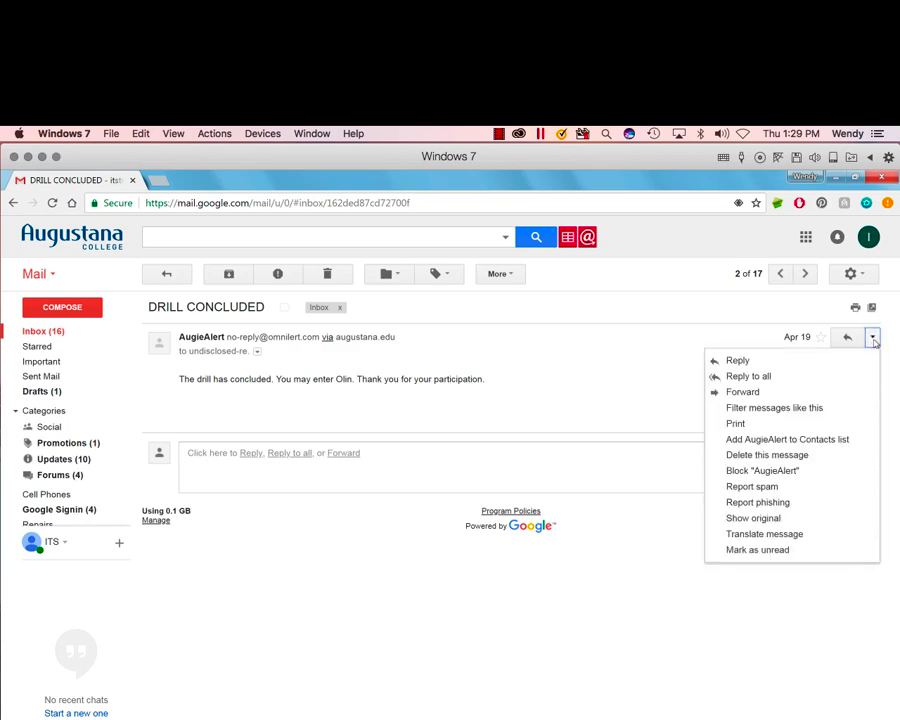
{"action": "left_click", "coordinate": [818, 408]}
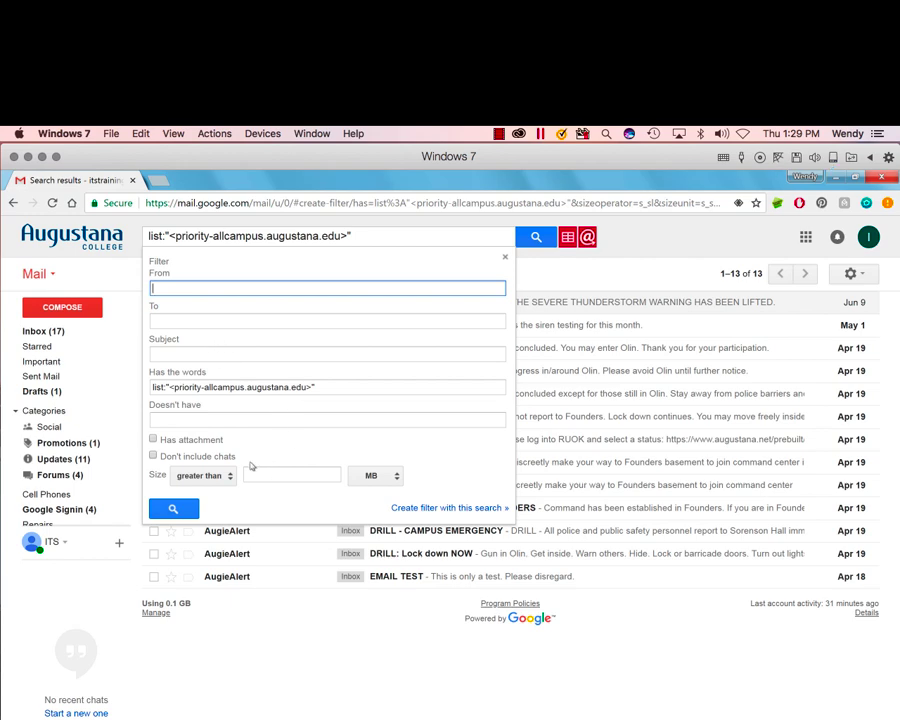
Step: Make the filter skip the inbox, apply the Security Notices label, and create it
{"action": "left_click", "coordinate": [453, 508]}
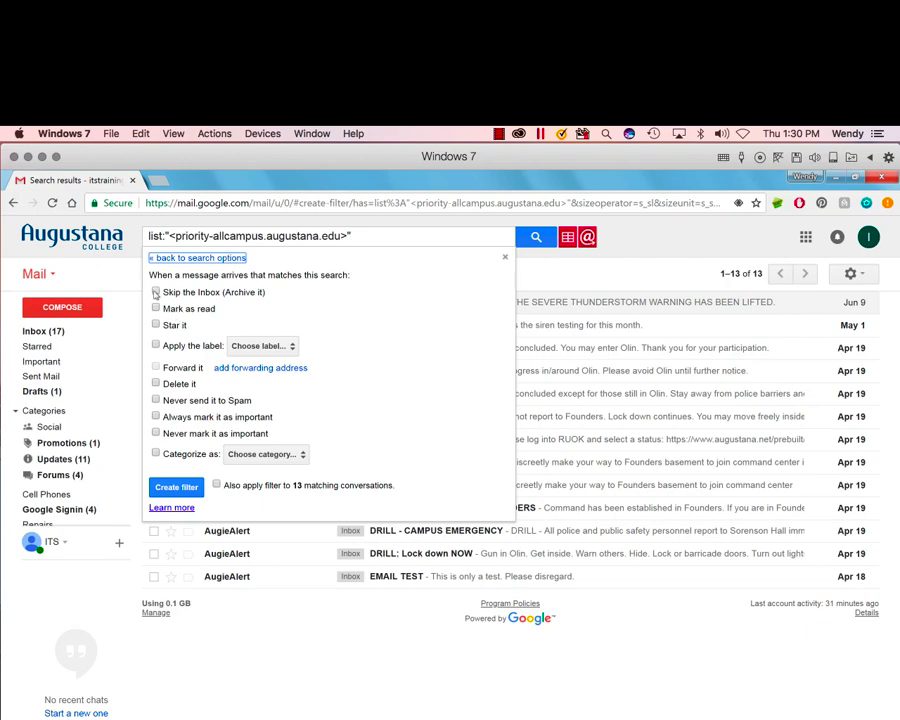
{"action": "left_click", "coordinate": [156, 292]}
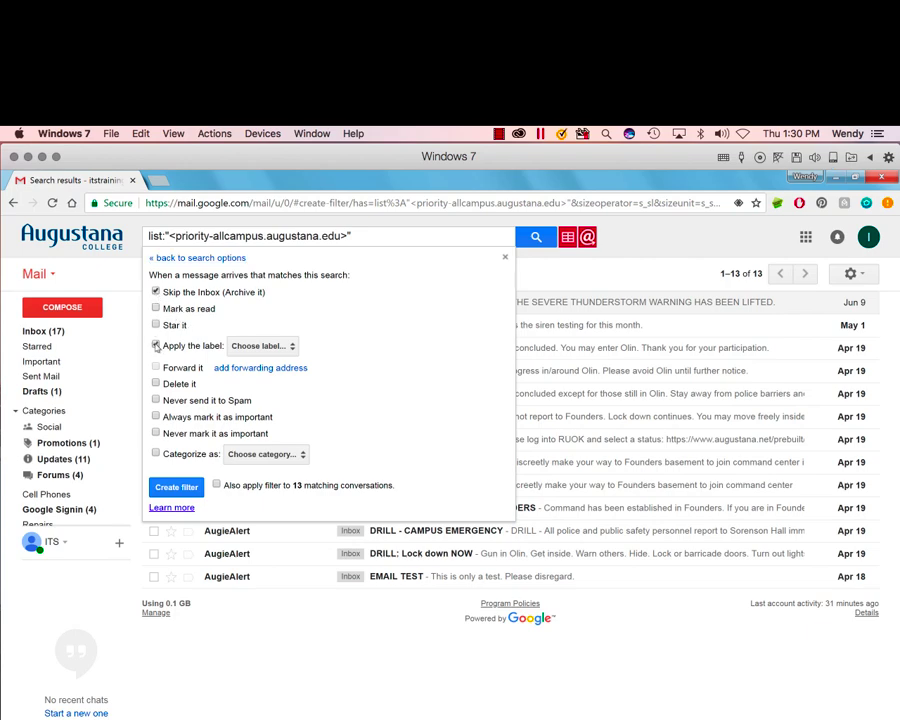
{"action": "left_click", "coordinate": [156, 345]}
{"action": "left_click", "coordinate": [252, 350]}
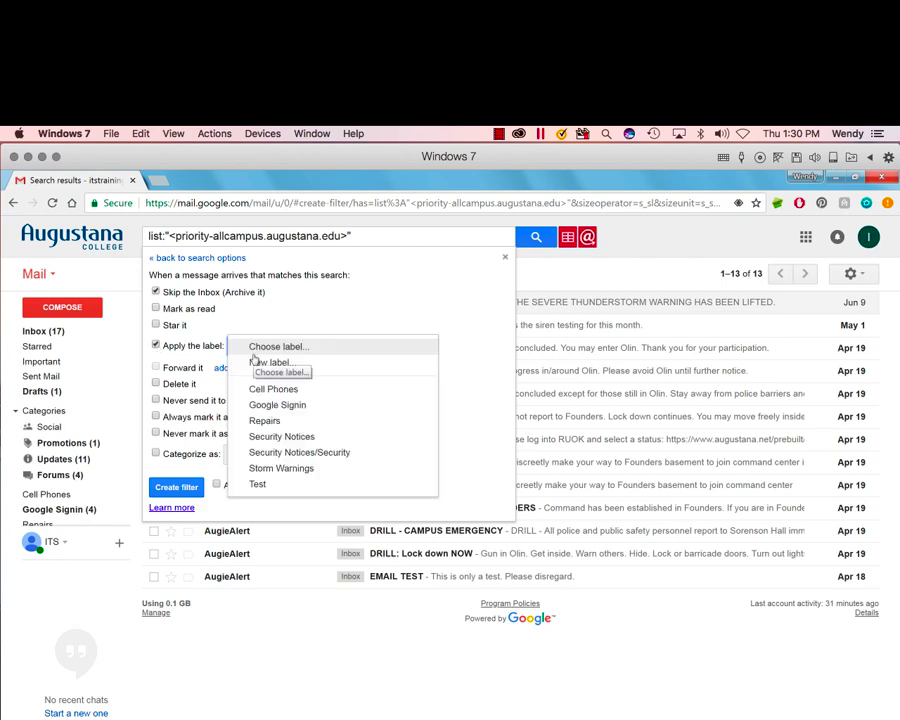
{"action": "left_click", "coordinate": [285, 438]}
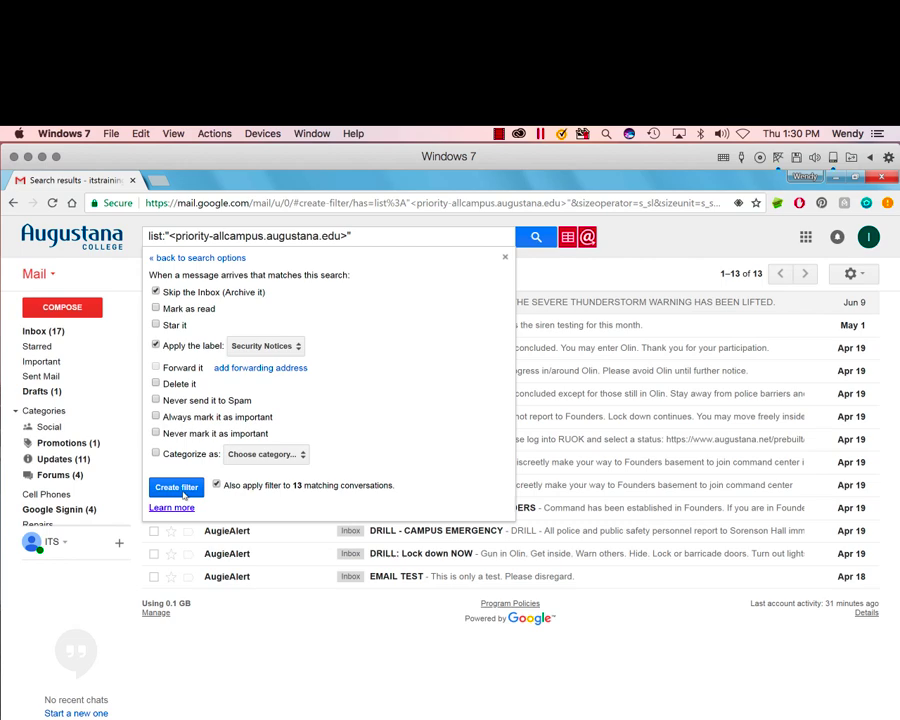
{"action": "left_click", "coordinate": [183, 493]}
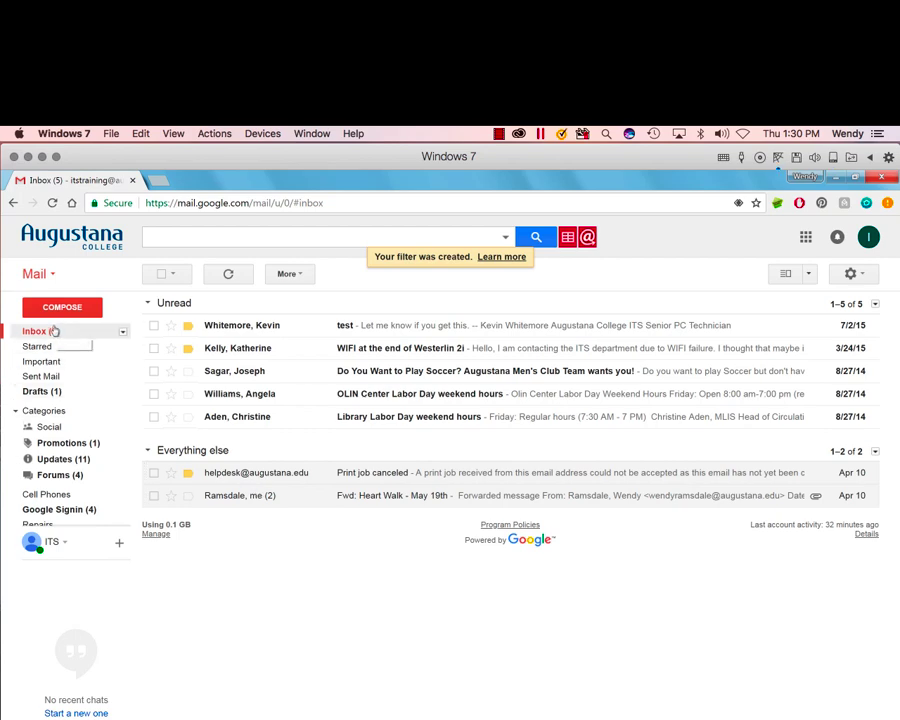
{"action": "mouse_move", "coordinate": [45, 378]}
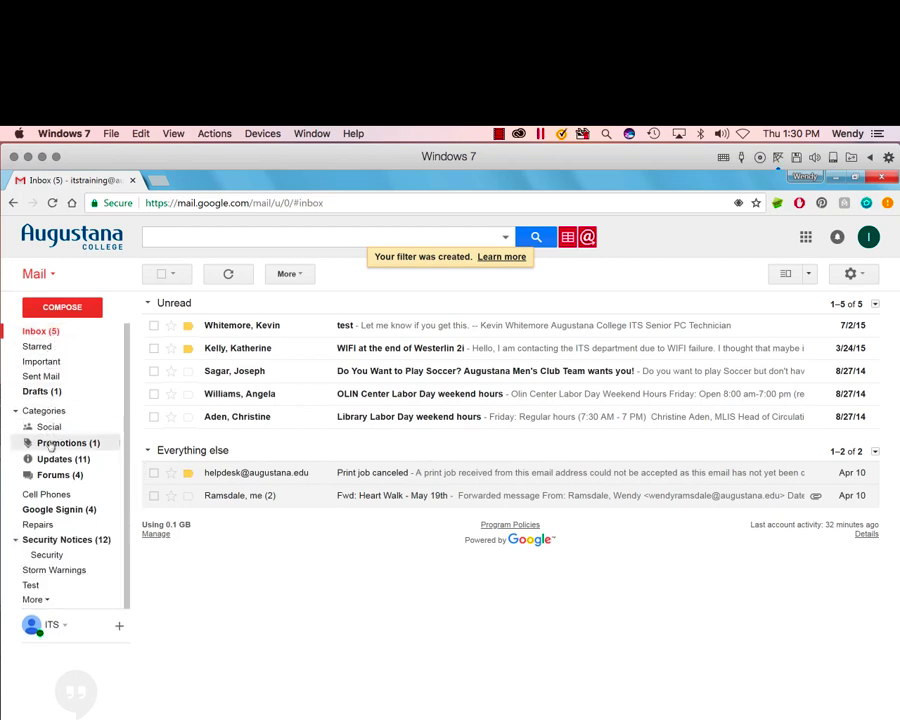
{"action": "left_click", "coordinate": [68, 539]}
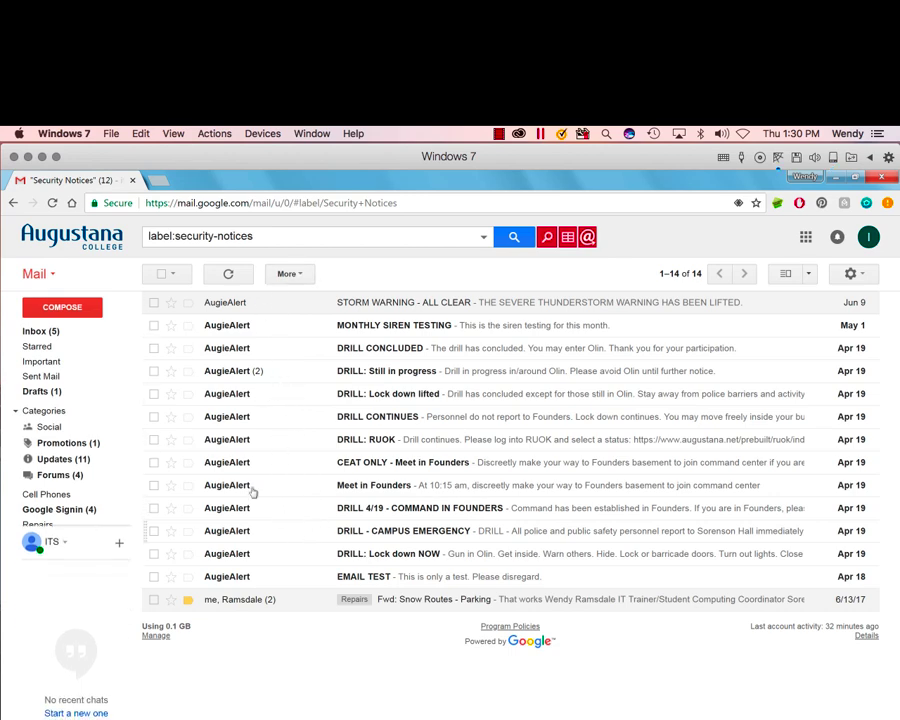
{"action": "left_click", "coordinate": [40, 331]}
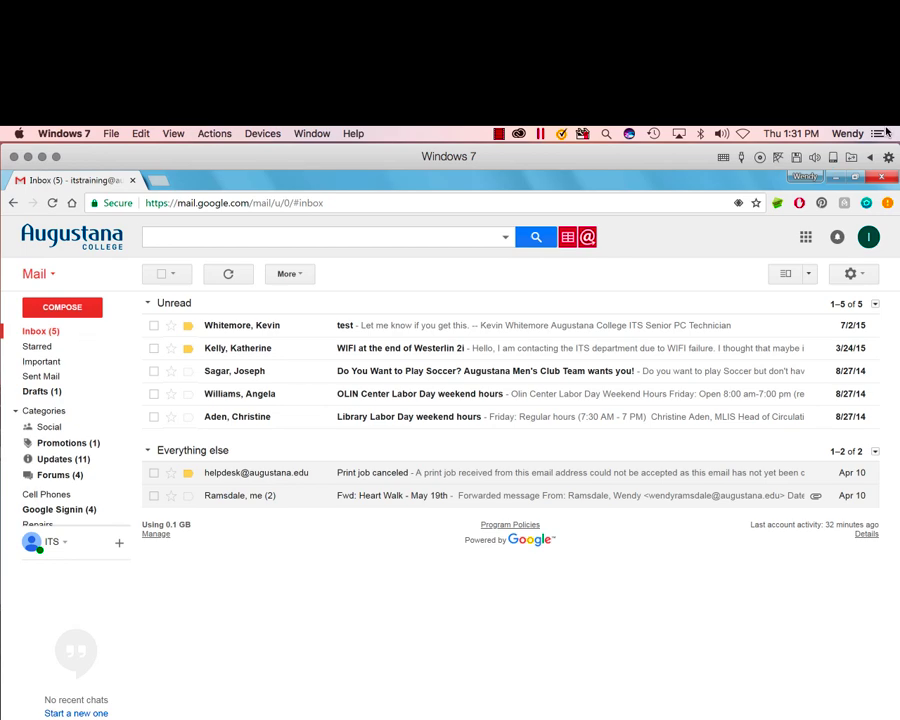
Step: Open Google Calendar in a new tab from the Google apps grid
{"action": "left_click", "coordinate": [806, 238]}
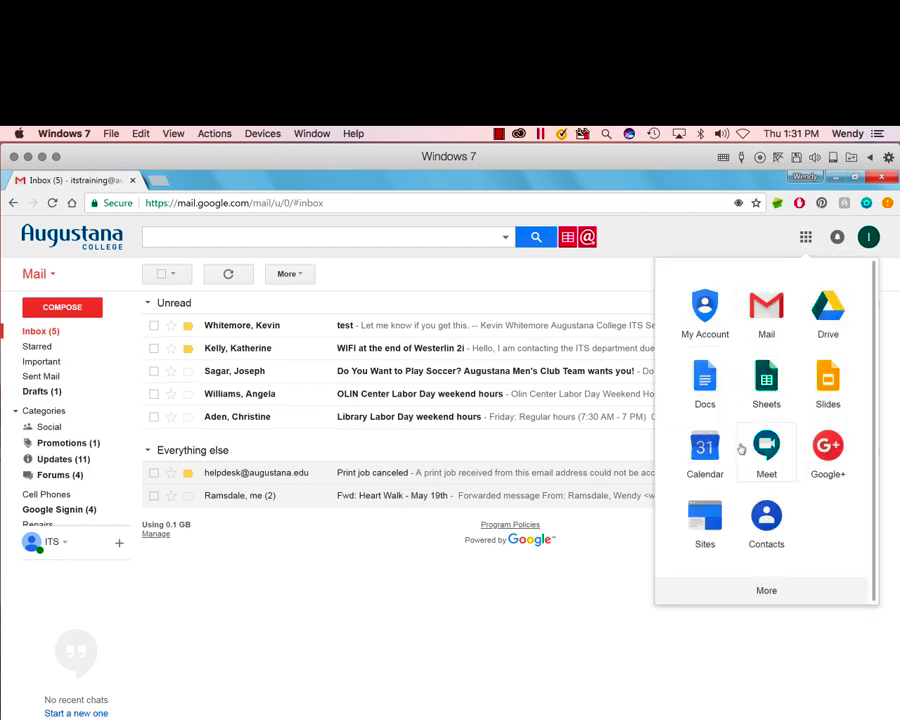
{"action": "left_click", "coordinate": [708, 455]}
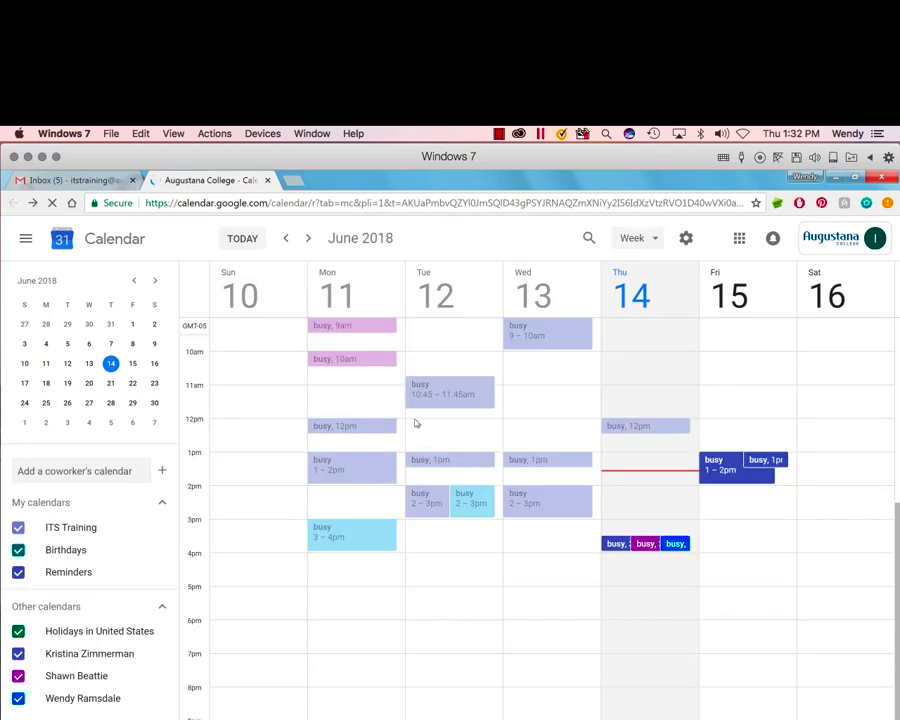
{"action": "left_click", "coordinate": [654, 245]}
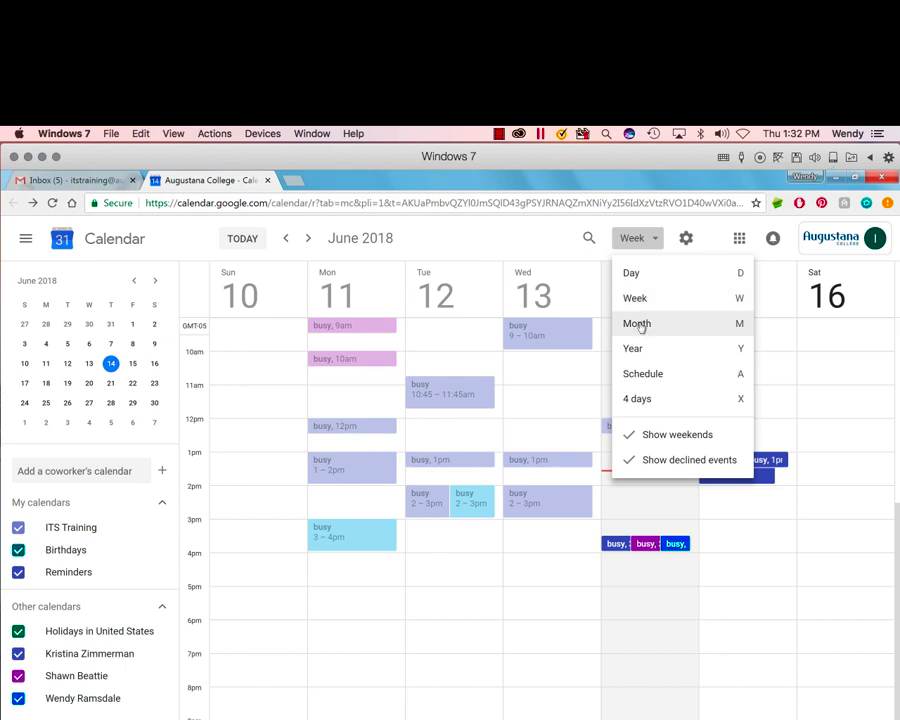
{"action": "left_click", "coordinate": [643, 322]}
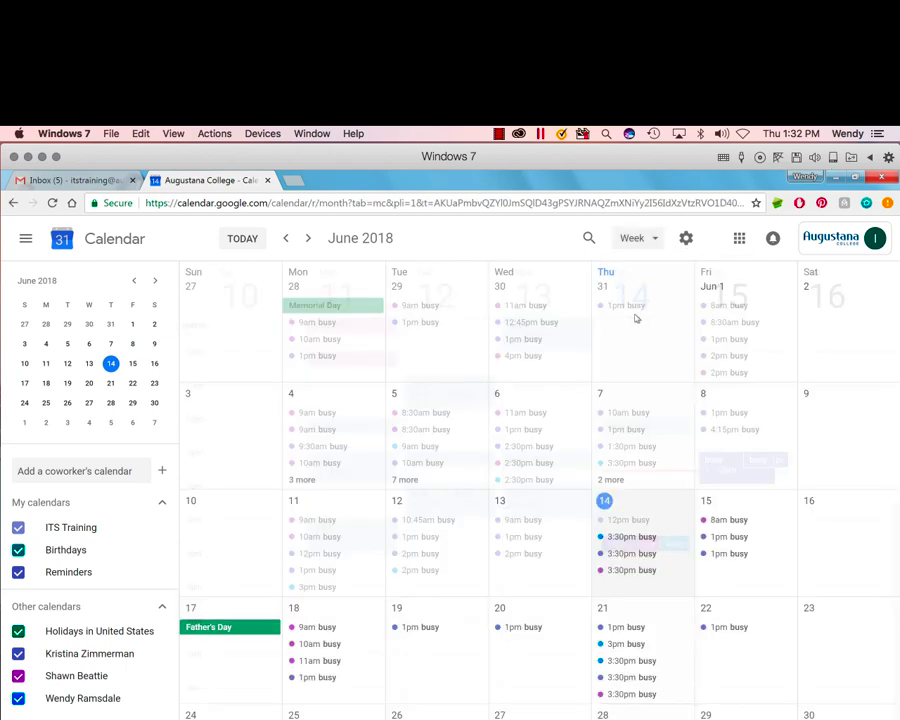
{"action": "left_click", "coordinate": [654, 241]}
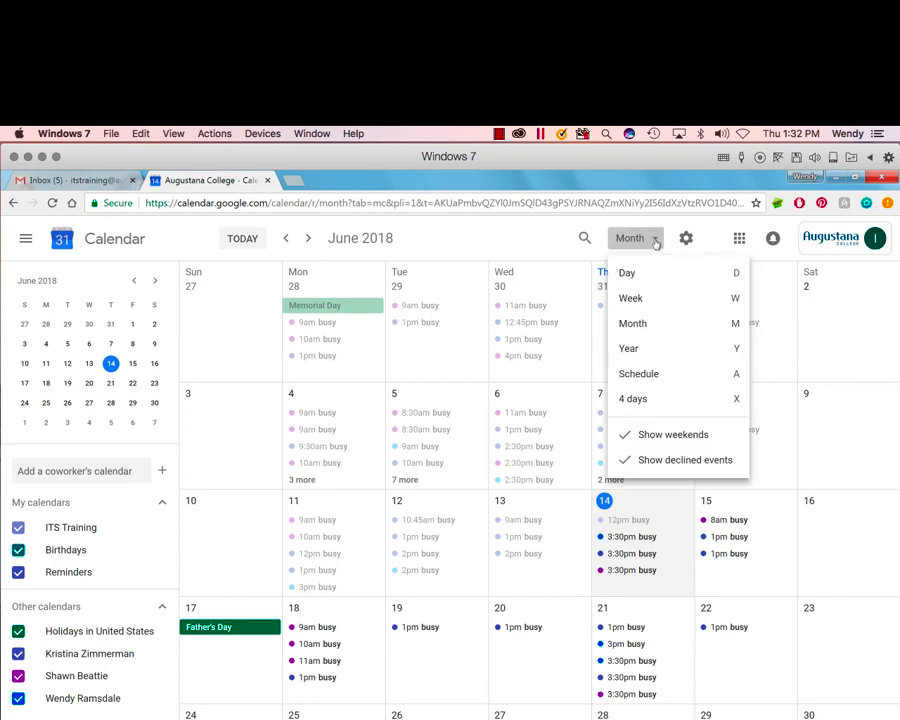
{"action": "left_click", "coordinate": [645, 300]}
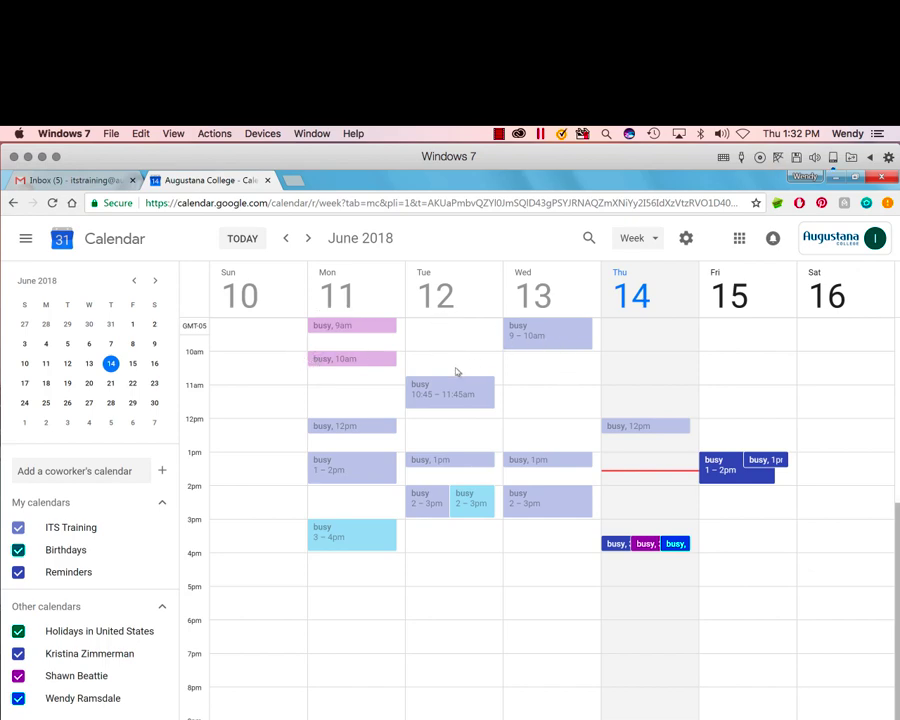
Step: Create 'Weekly Library Meeting' on Tuesday June 12, 3:30–4:30pm, invite one guest, and send invitations
{"action": "left_click", "coordinate": [456, 546]}
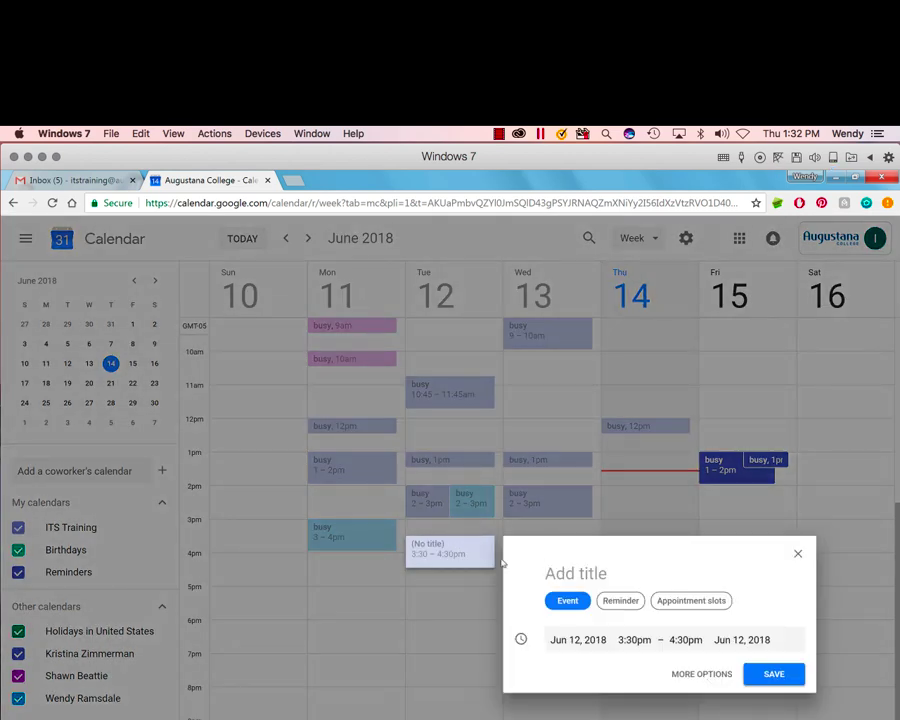
{"action": "left_click", "coordinate": [686, 678]}
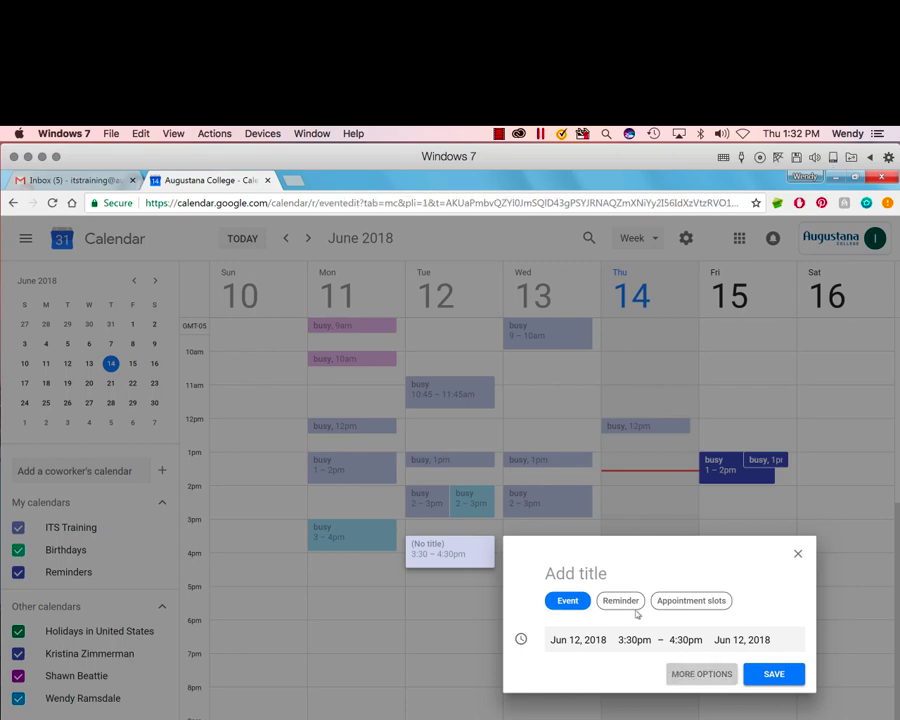
{"action": "type", "text": "Weekly"}
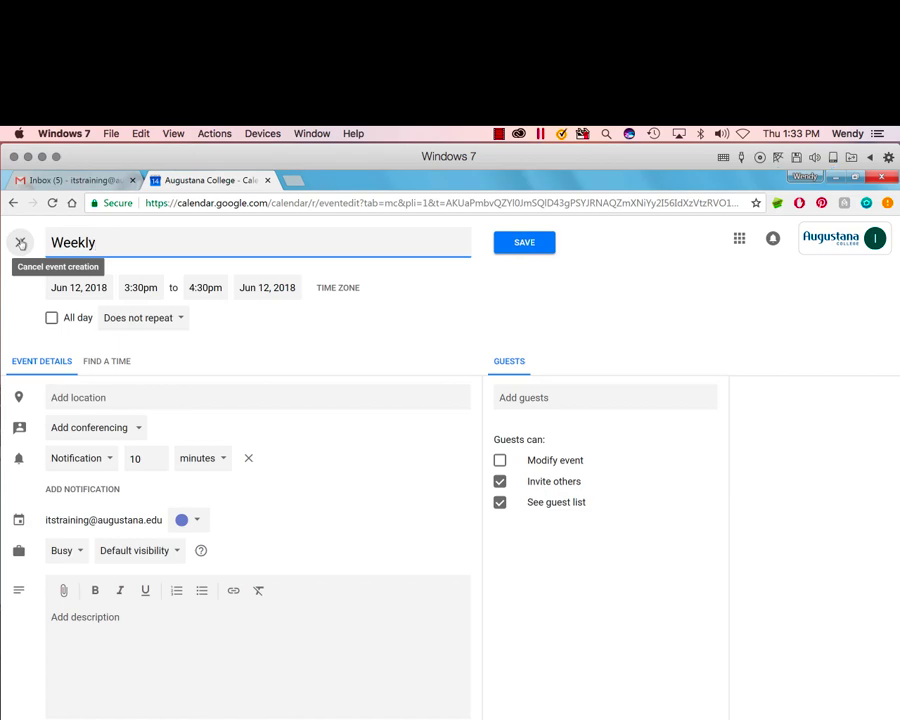
{"action": "type", "text": " Library Meeting"}
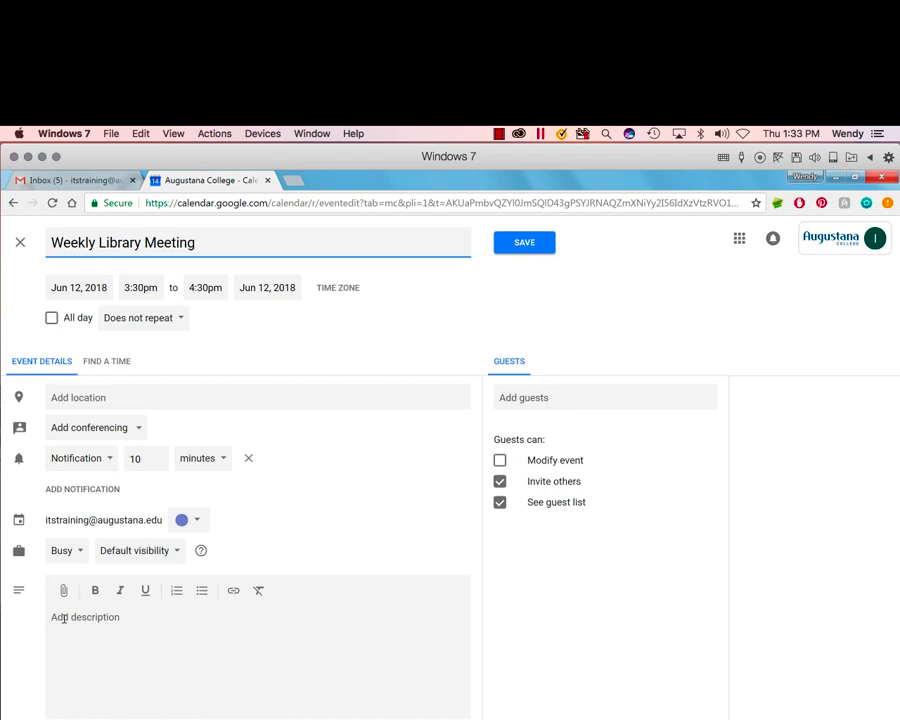
{"action": "left_click", "coordinate": [508, 401]}
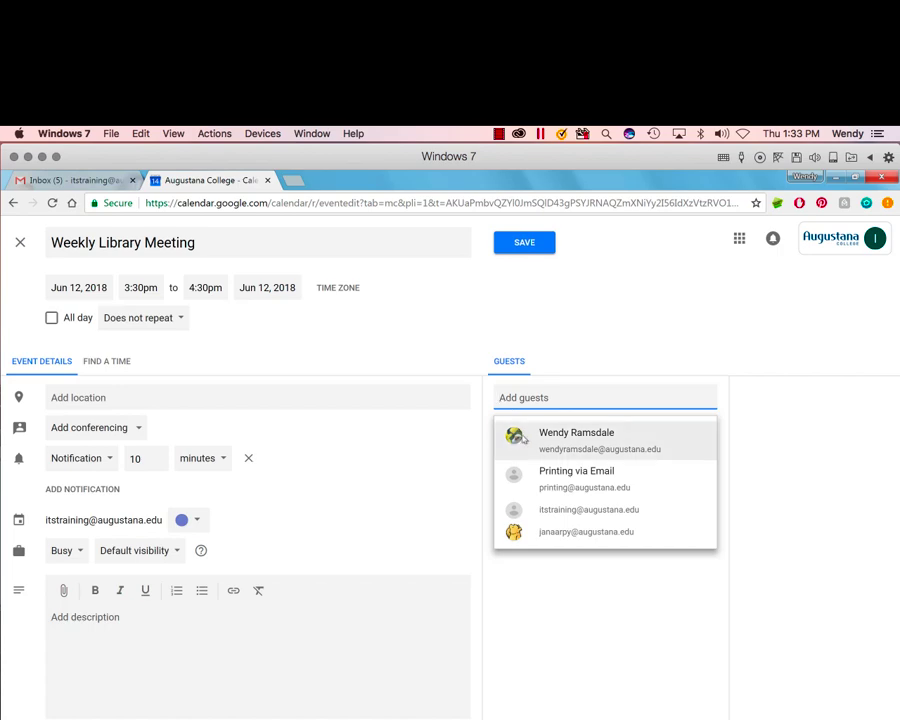
{"action": "left_click", "coordinate": [522, 437]}
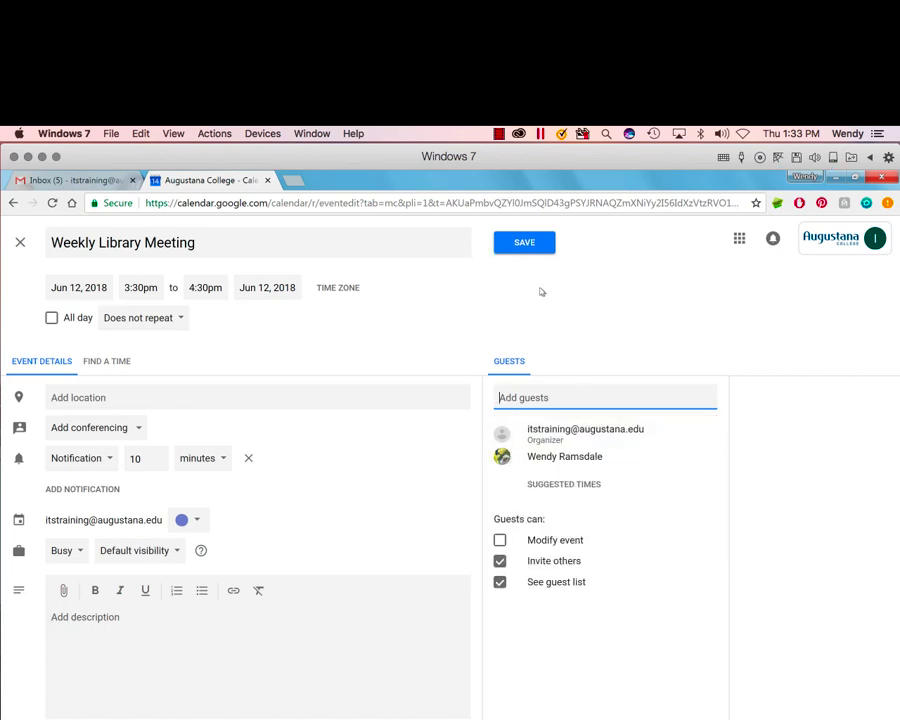
{"action": "left_click", "coordinate": [525, 244]}
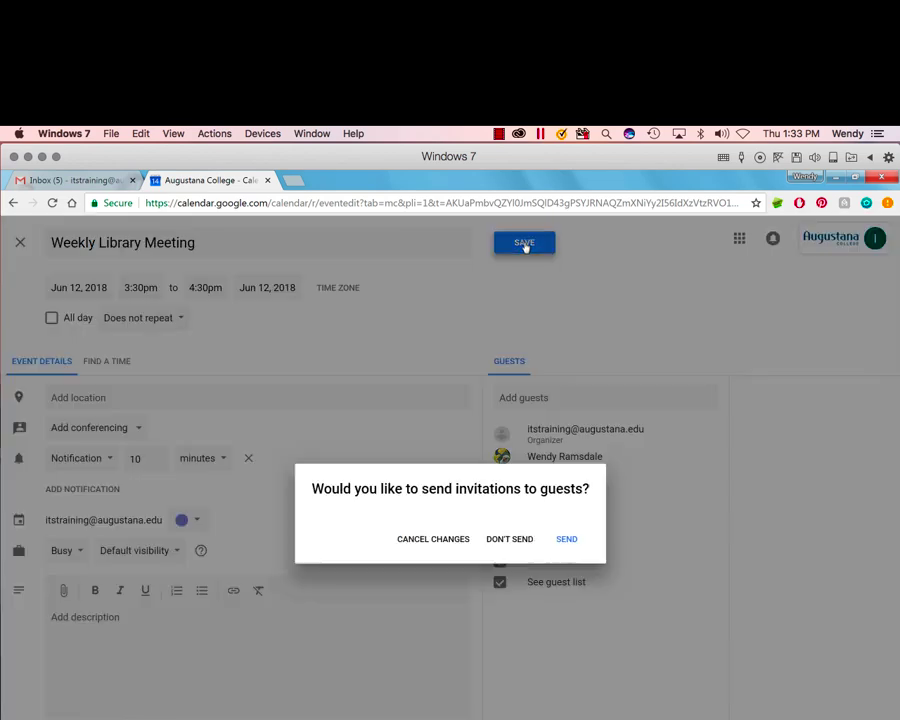
{"action": "left_click", "coordinate": [567, 539]}
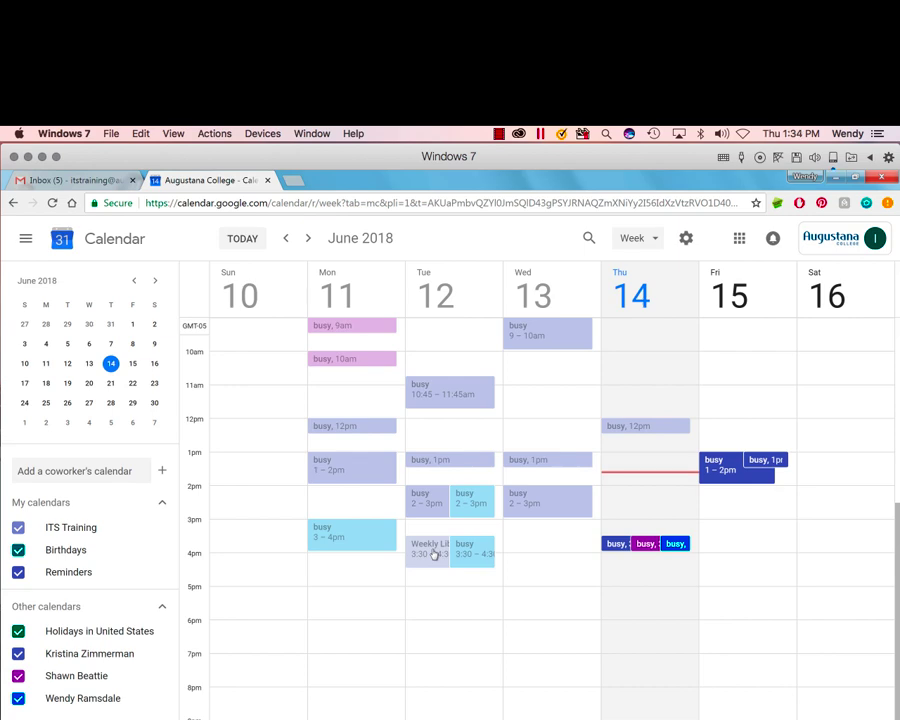
Step: Add an all-day 'Birthday' event on Friday June 15, then close the Calendar tab
{"action": "left_click", "coordinate": [155, 283]}
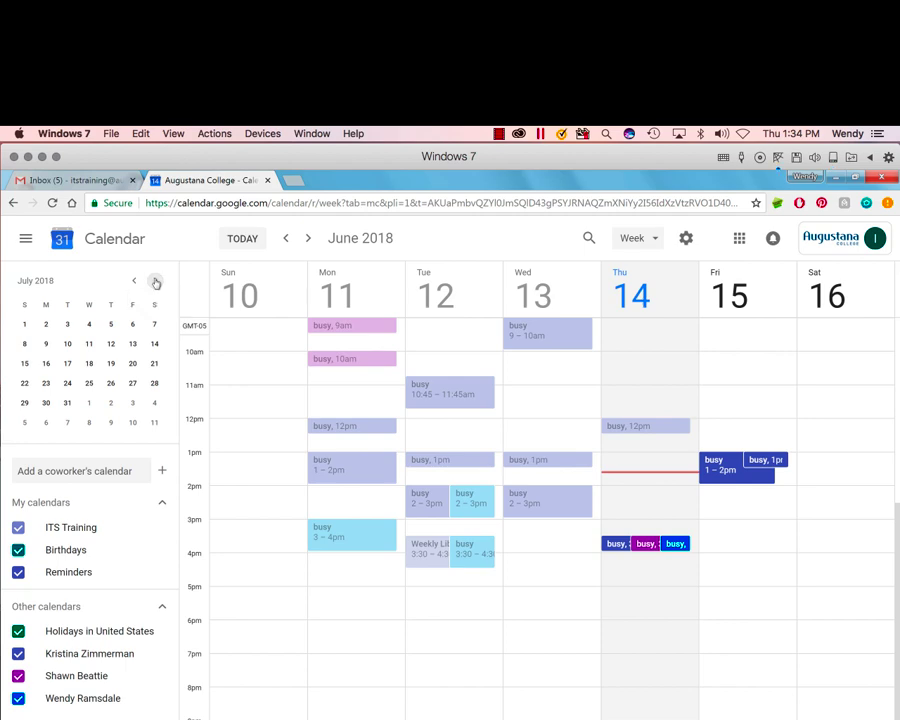
{"action": "left_click", "coordinate": [155, 281]}
{"action": "left_click", "coordinate": [134, 281]}
{"action": "left_click", "coordinate": [134, 281]}
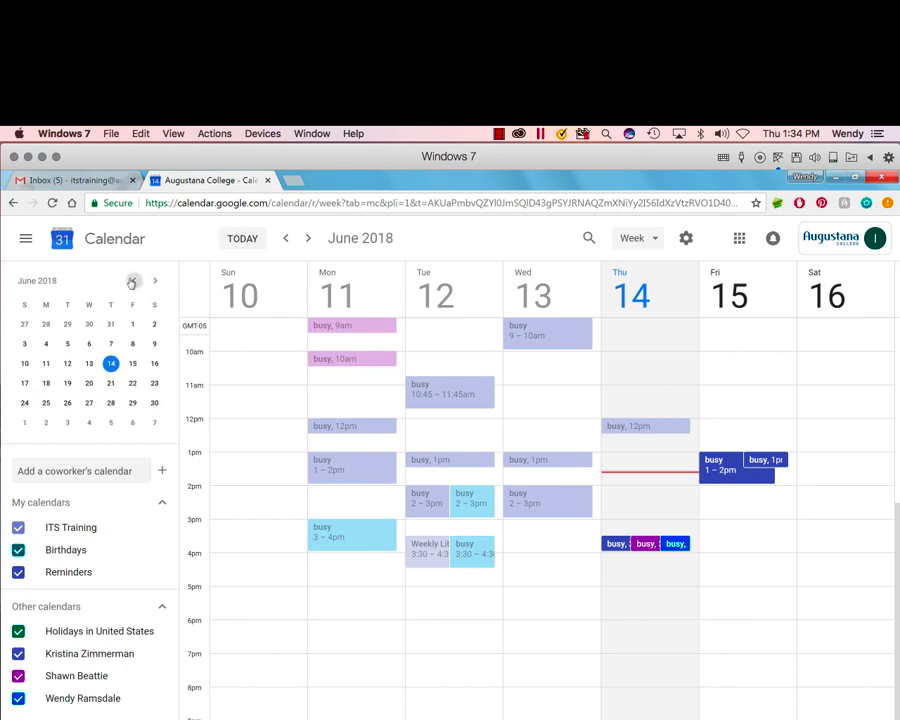
{"action": "left_click", "coordinate": [250, 239]}
{"action": "left_click", "coordinate": [770, 315]}
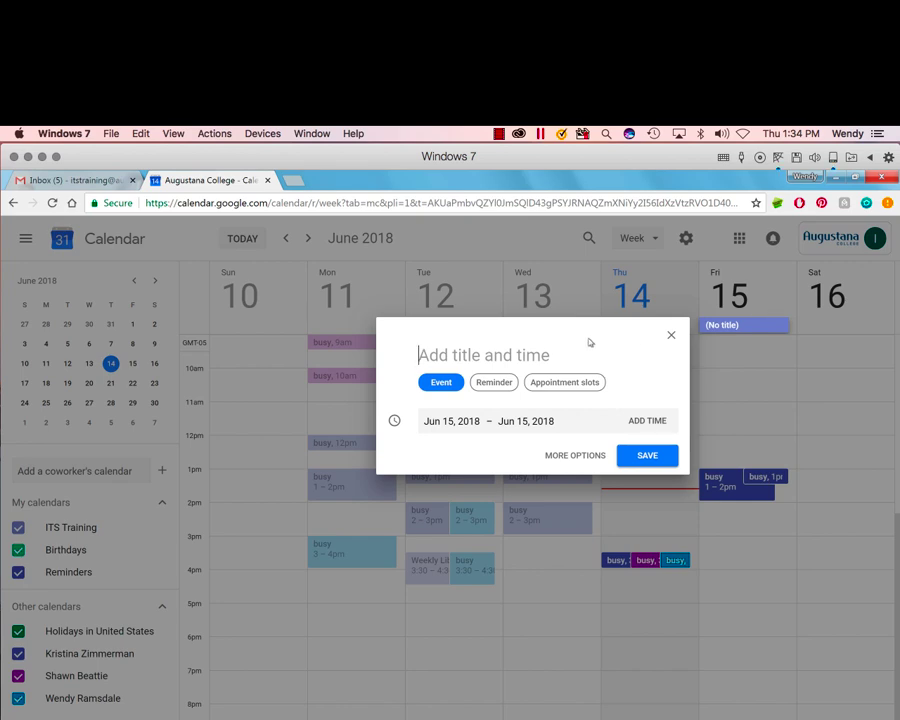
{"action": "type", "text": "Birthday"}
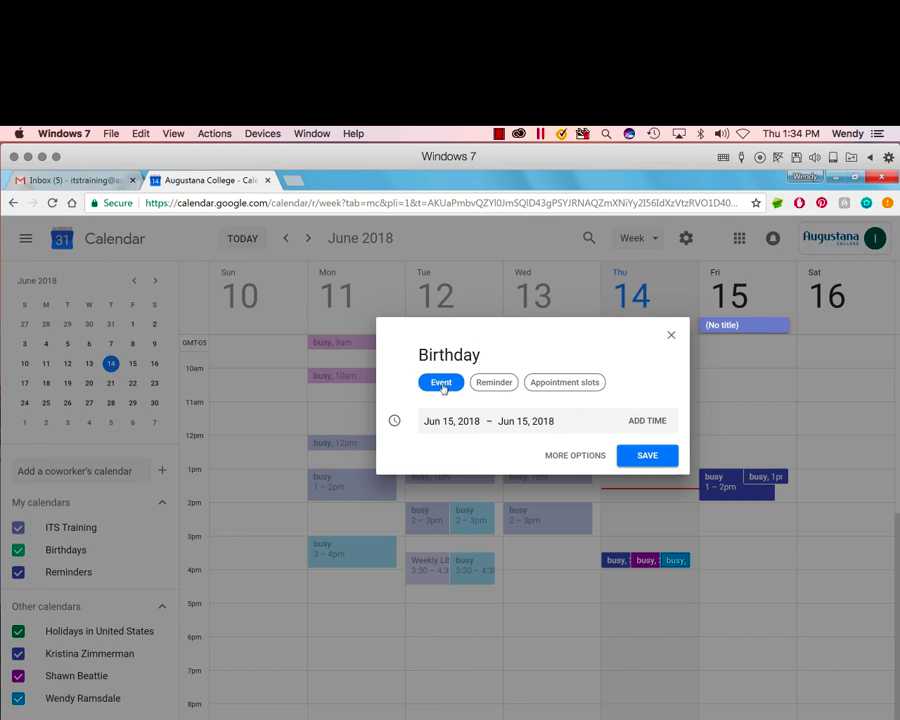
{"action": "left_click", "coordinate": [668, 457]}
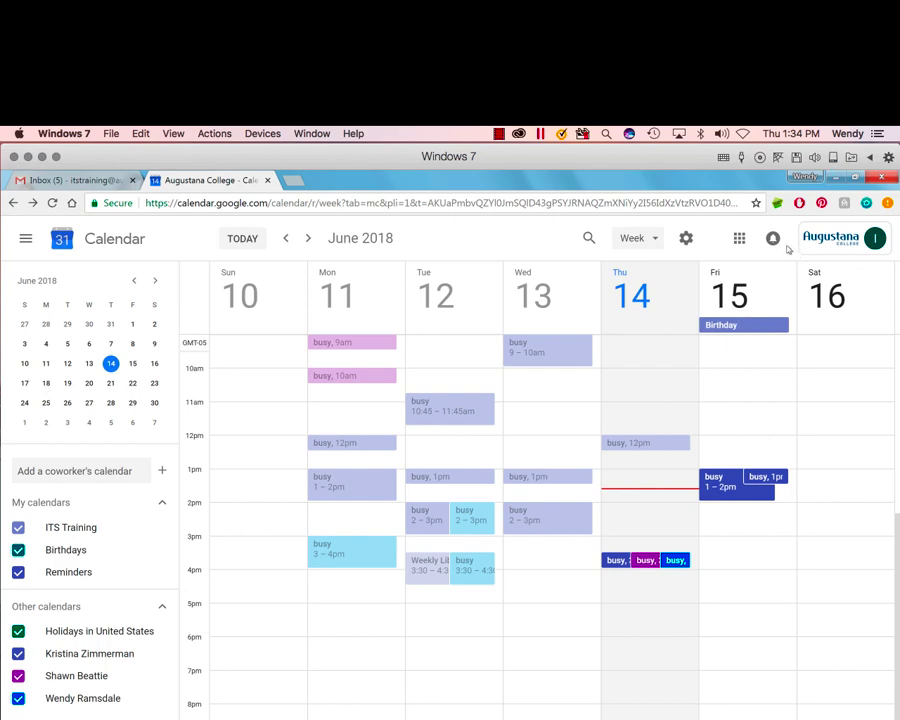
{"action": "left_click", "coordinate": [267, 181]}
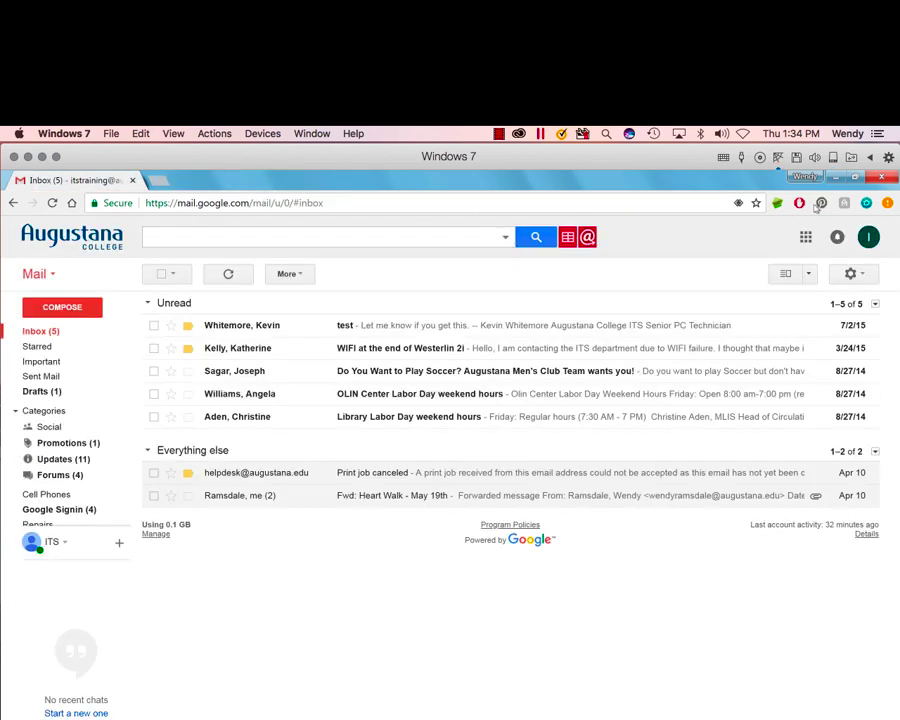
Step: Launch Google Drive from the Google apps grid
{"action": "left_click", "coordinate": [805, 240]}
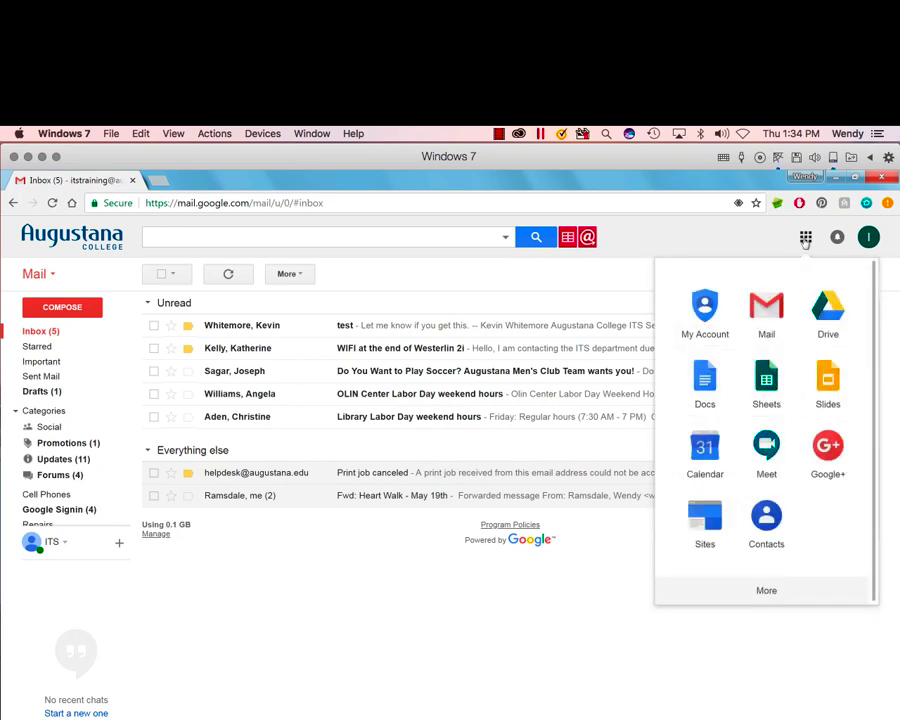
{"action": "left_click", "coordinate": [828, 310]}
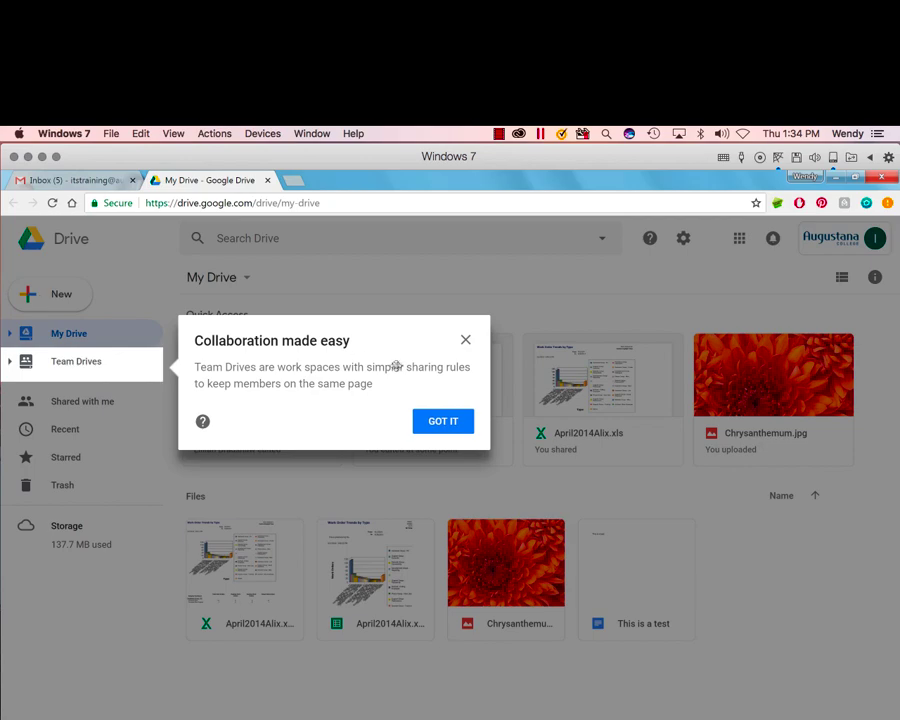
Step: Dismiss the Team Drives tip, preview the New and Settings menus, then go back to the Gmail inbox
{"action": "left_click", "coordinate": [444, 422]}
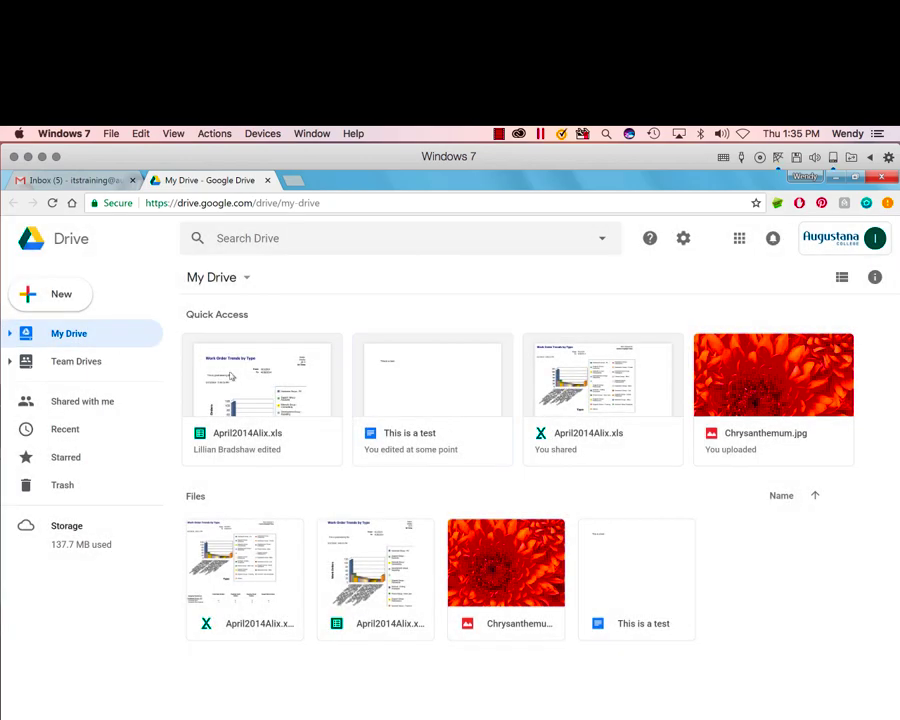
{"action": "left_click", "coordinate": [56, 300]}
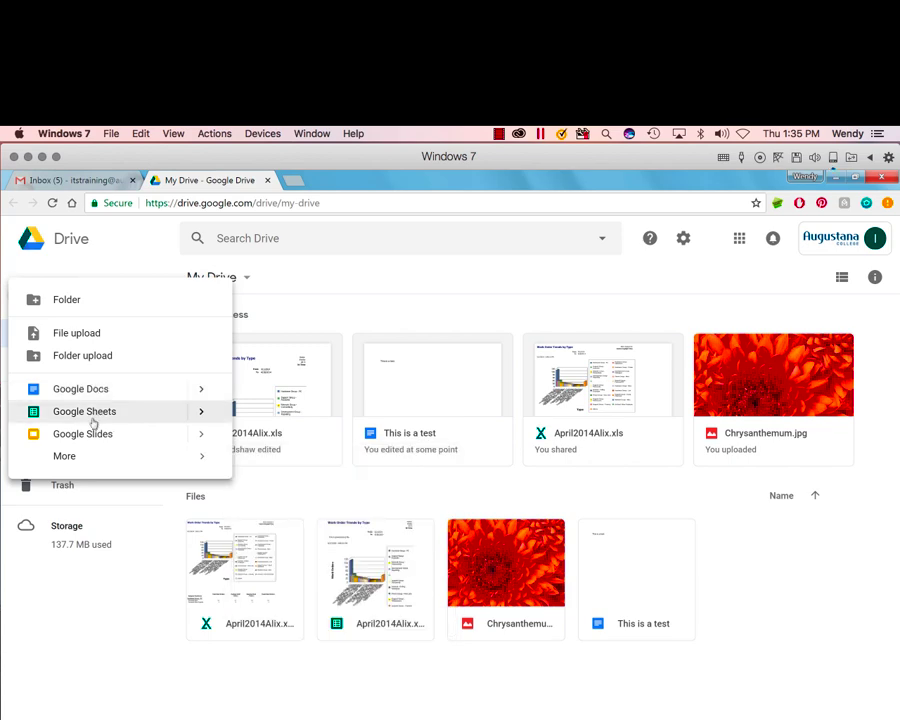
{"action": "left_click", "coordinate": [306, 300]}
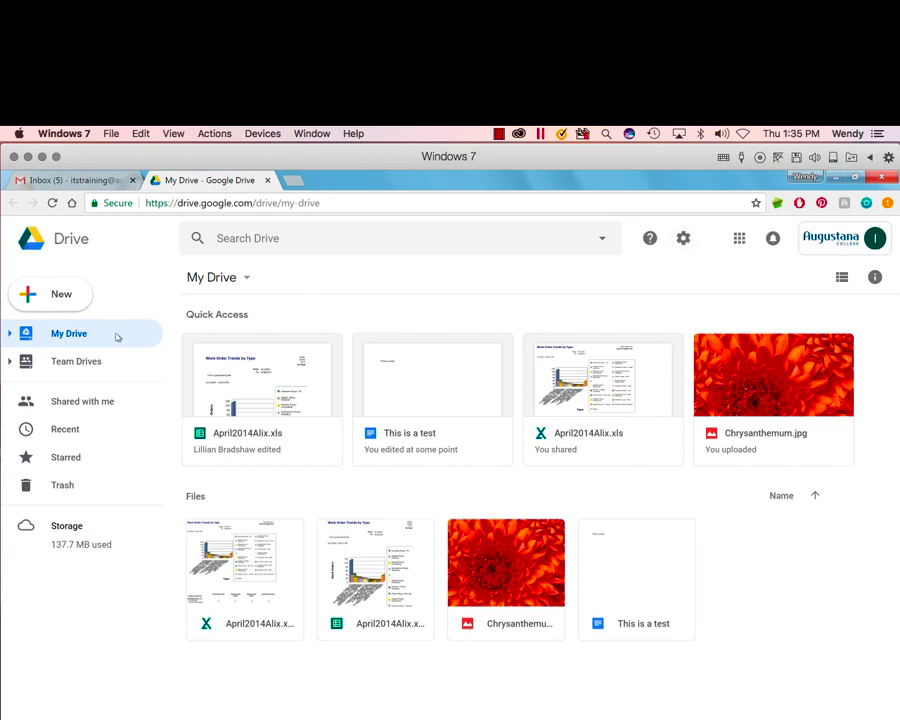
{"action": "left_click", "coordinate": [683, 239]}
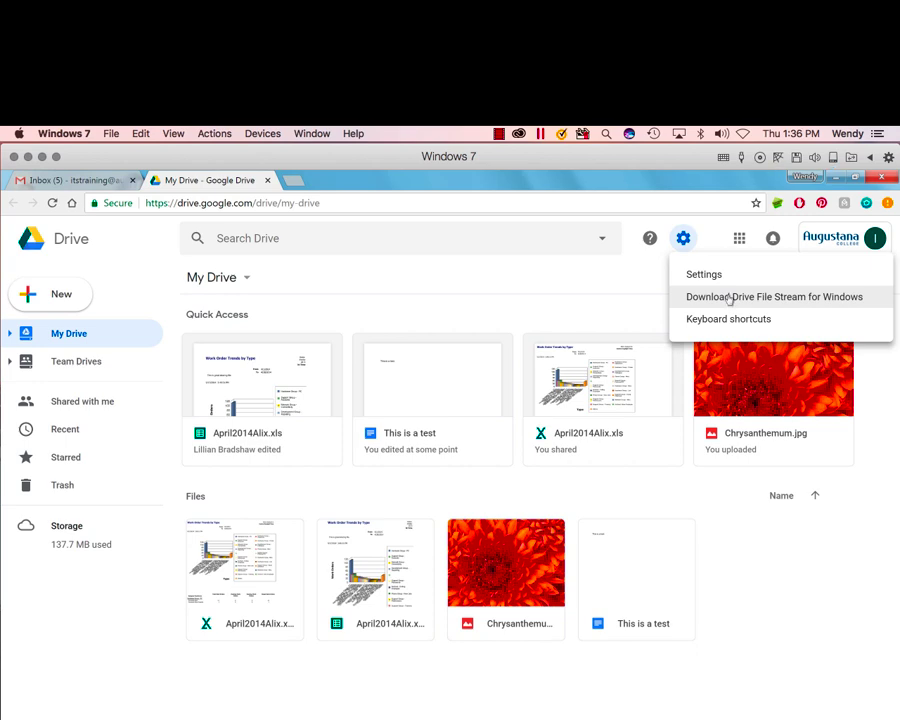
{"action": "left_click", "coordinate": [360, 269]}
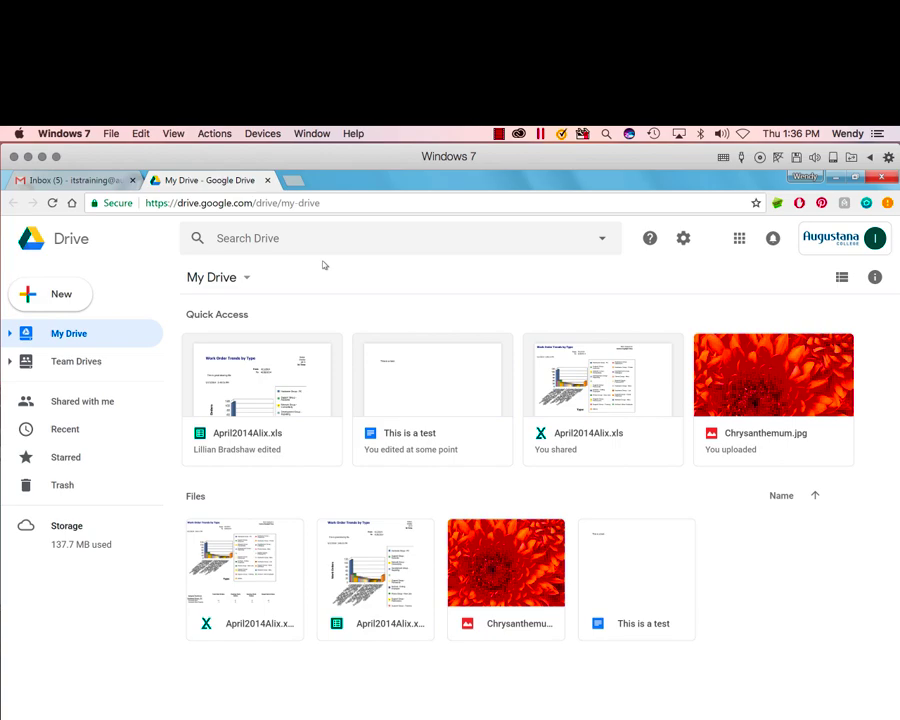
{"action": "left_click", "coordinate": [80, 180]}
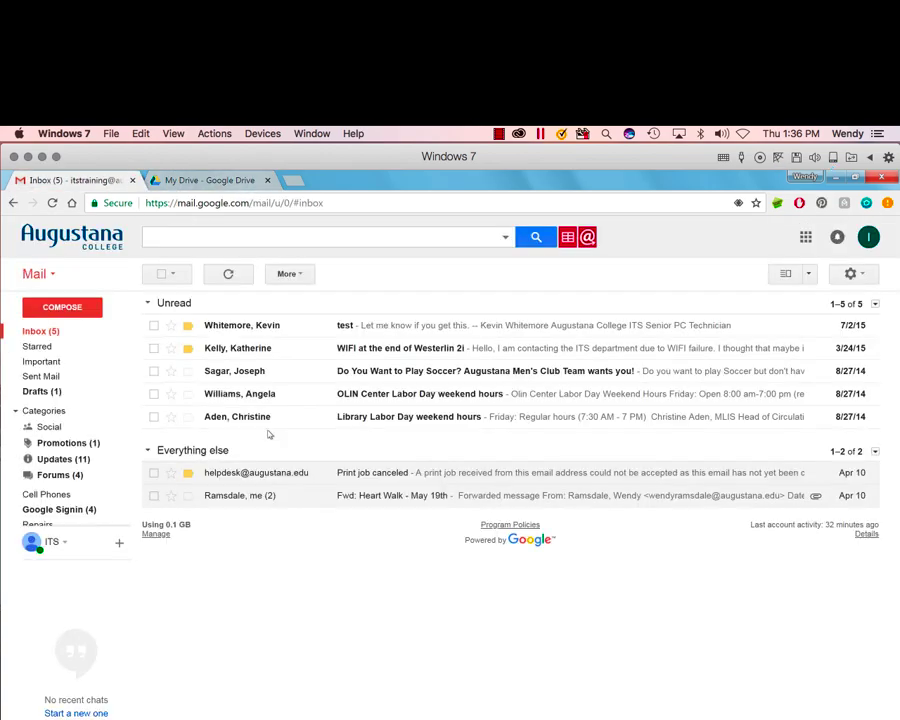